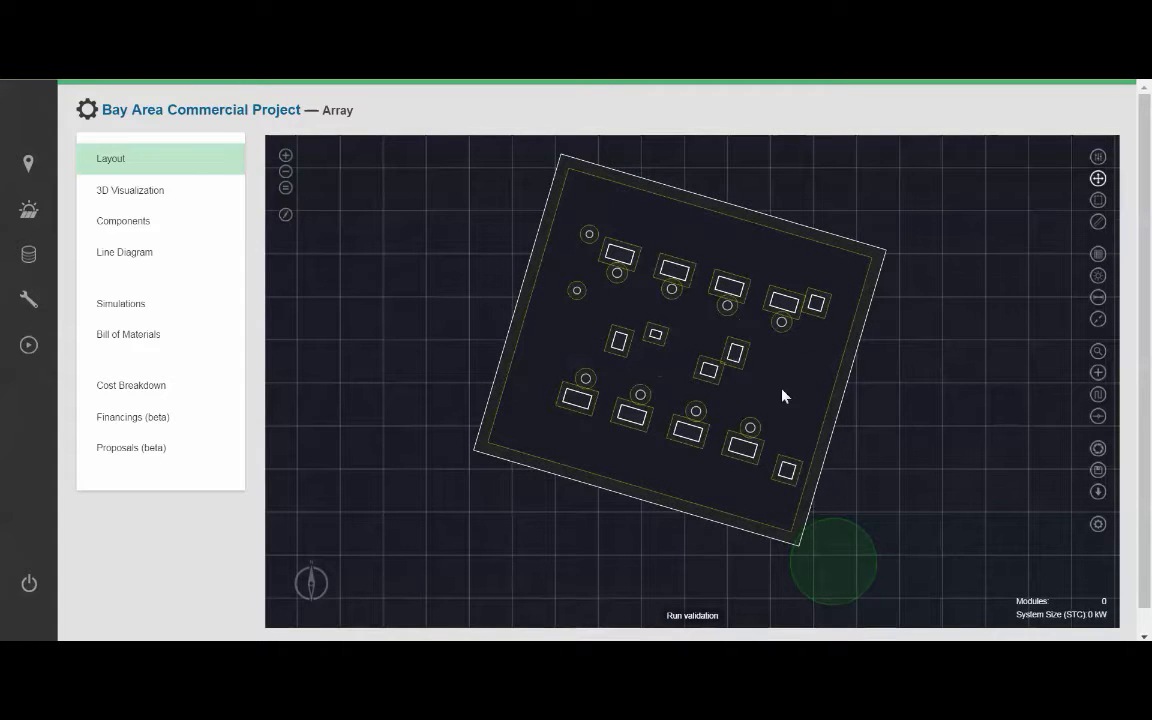
Start a new solar array using CS6P-255P modules in 4 rows and 8 columns with landscape orientation
{"action": "mouse_move", "coordinate": [782, 387]}
{"action": "left_mouse_down"}
{"action": "mouse_move", "coordinate": [766, 378]}
{"action": "mouse_move", "coordinate": [762, 390]}
{"action": "left_mouse_up"}
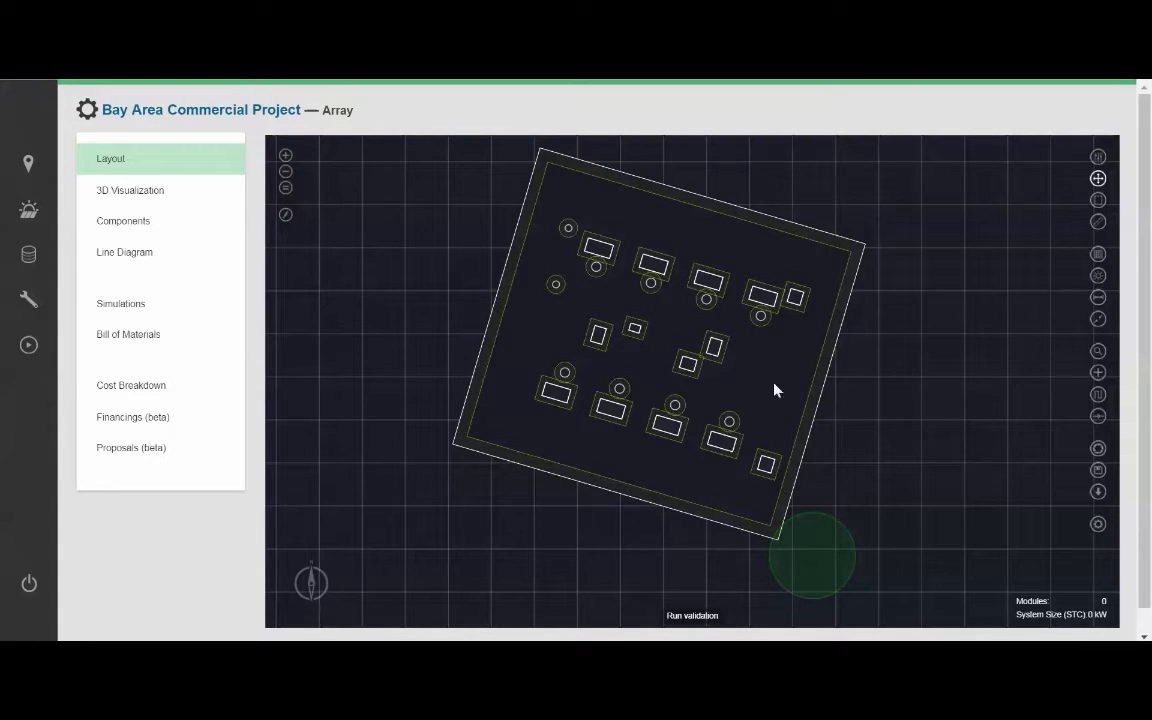
{"action": "left_click", "coordinate": [1098, 373]}
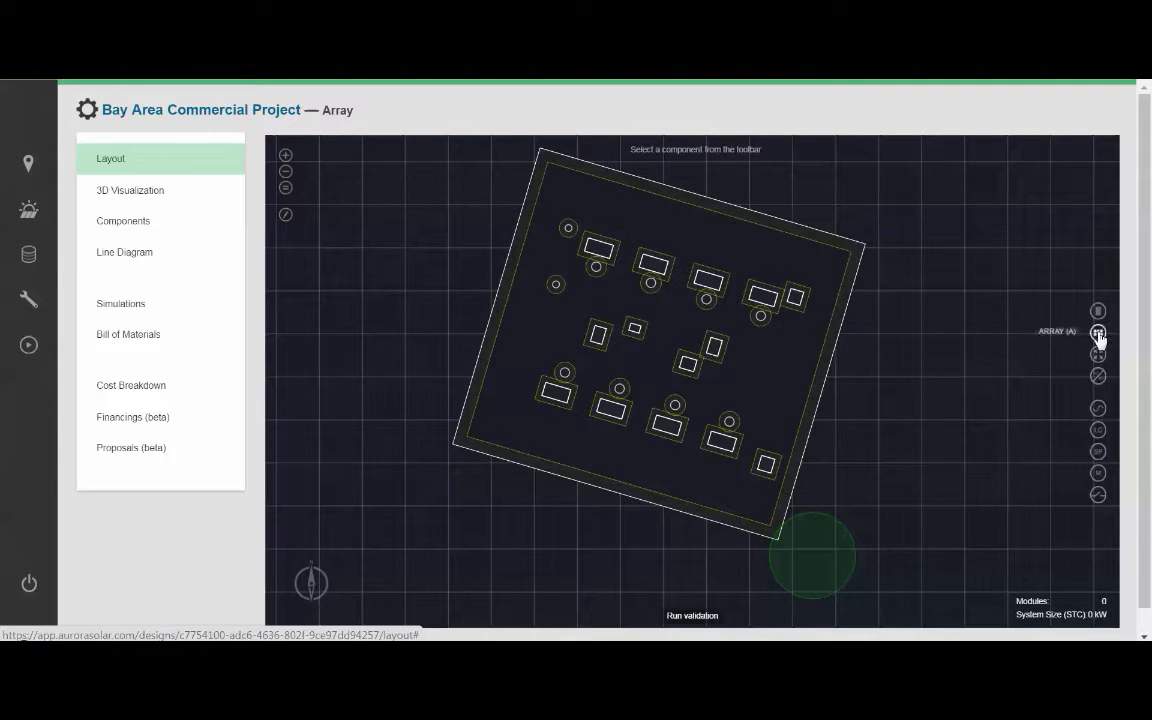
{"action": "left_click", "coordinate": [1098, 334]}
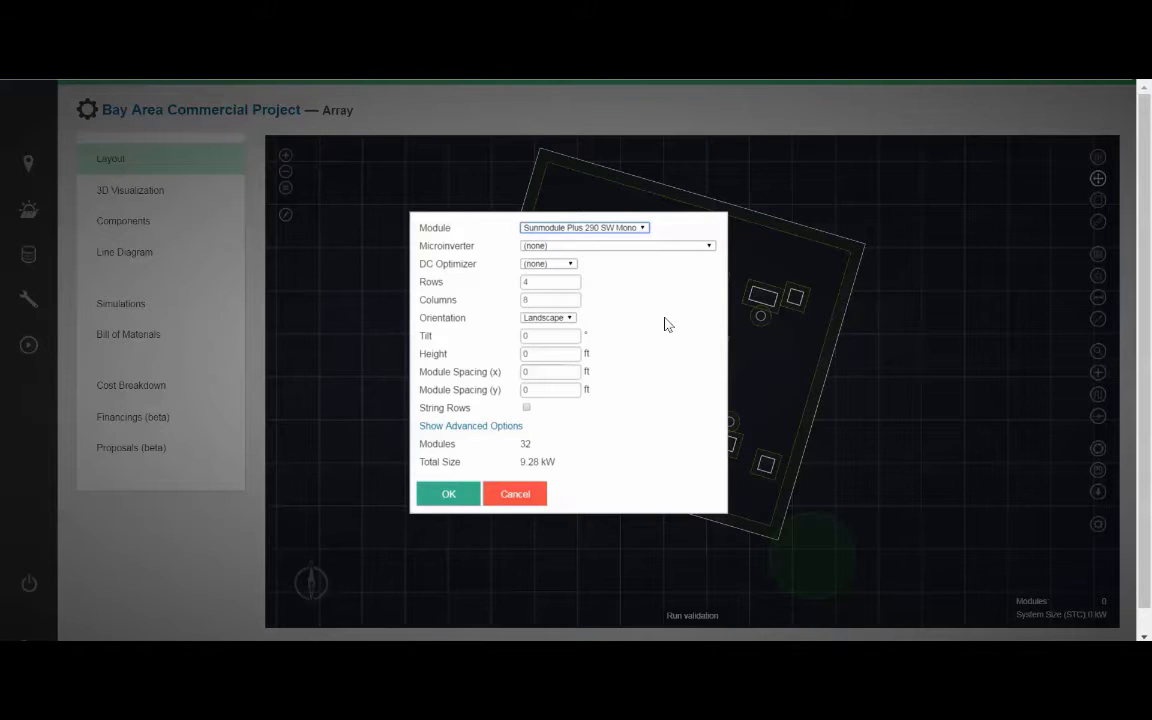
{"action": "left_click", "coordinate": [618, 228]}
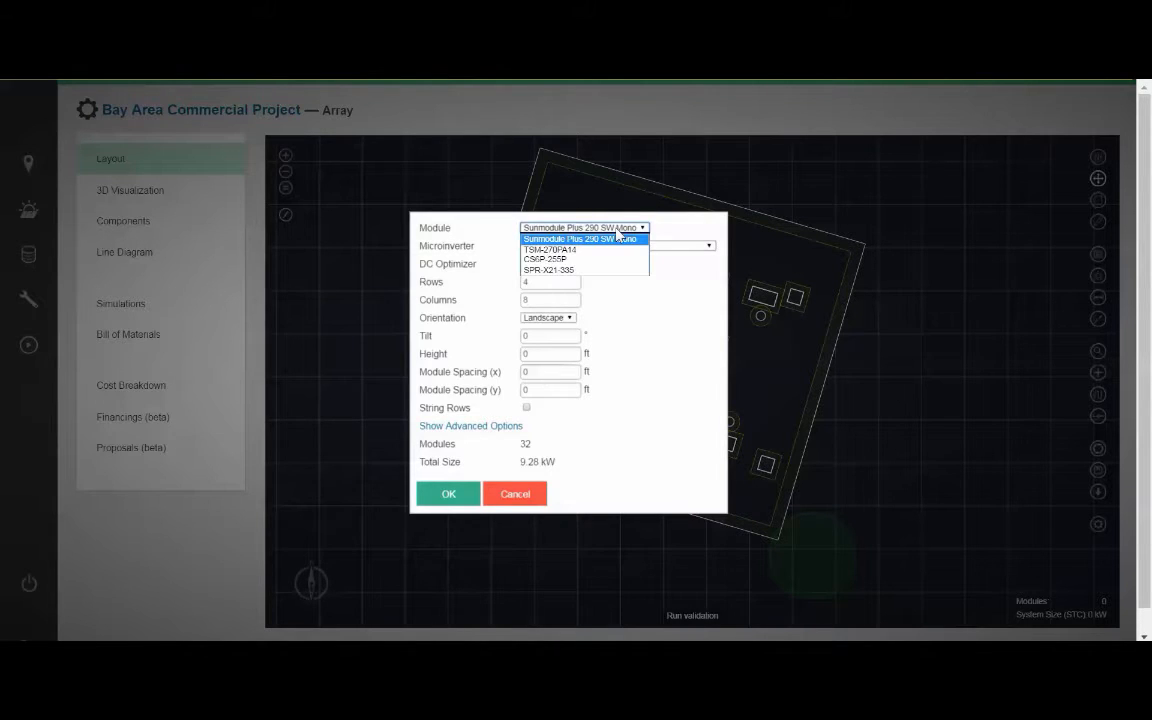
{"action": "left_click", "coordinate": [540, 259]}
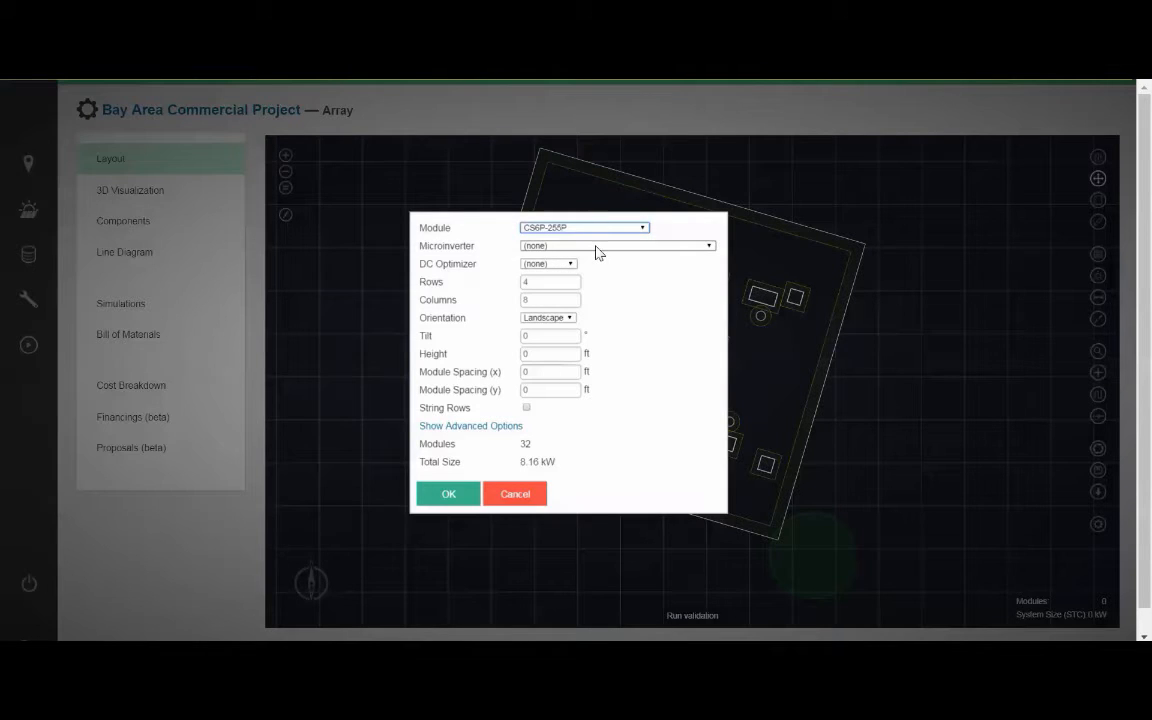
{"action": "left_click", "coordinate": [544, 281]}
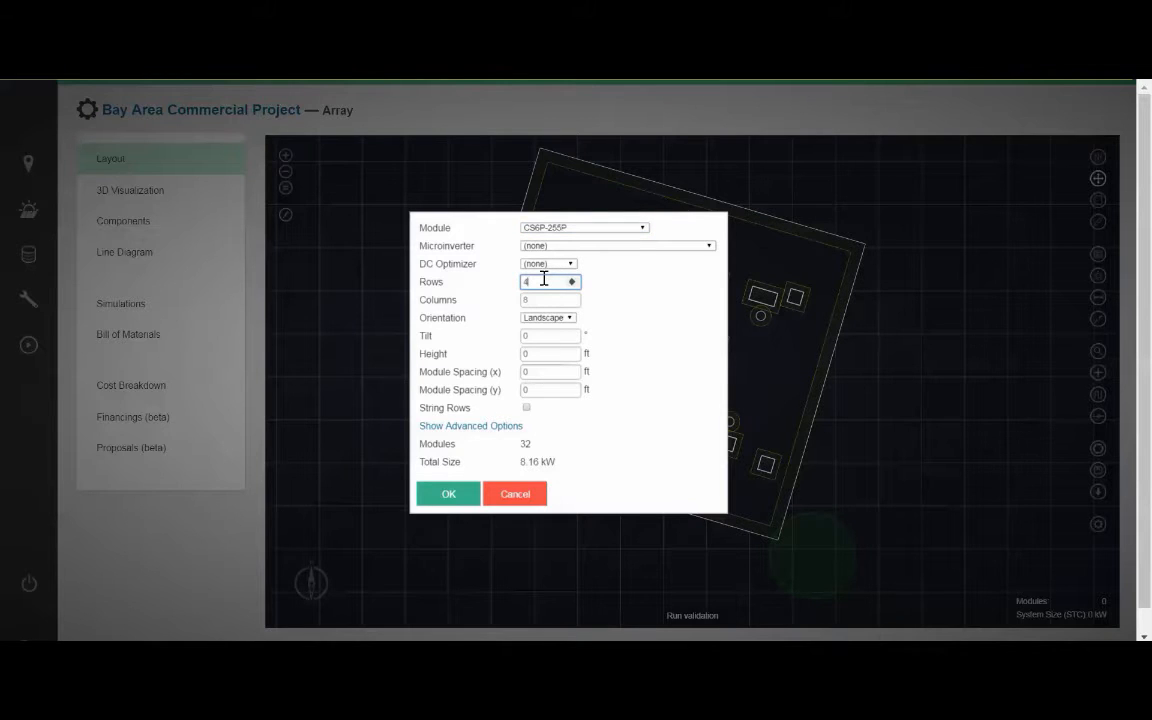
{"action": "left_click", "coordinate": [547, 300]}
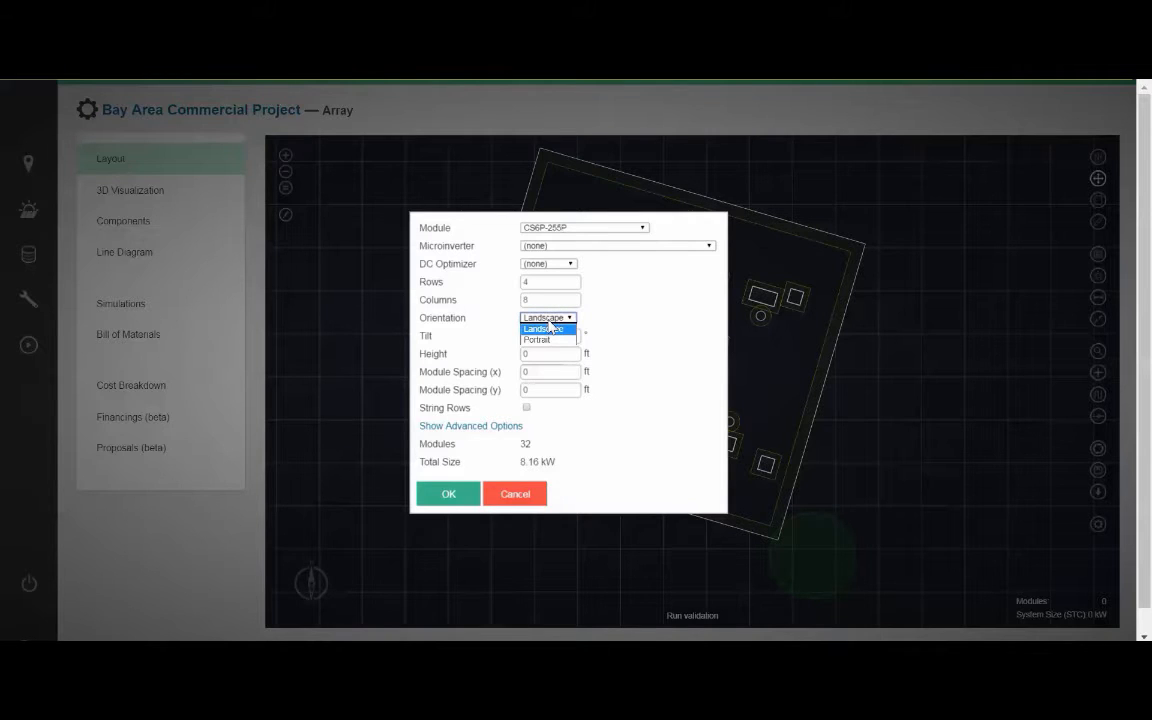
{"action": "left_click", "coordinate": [548, 327]}
Set the array's tilt to 20°, height to 2 ft, module spacing to 0.04 ft in x and y, and enable string rows
{"action": "left_click", "coordinate": [545, 338]}
{"action": "type", "text": "20"}
{"action": "left_click", "coordinate": [543, 356]}
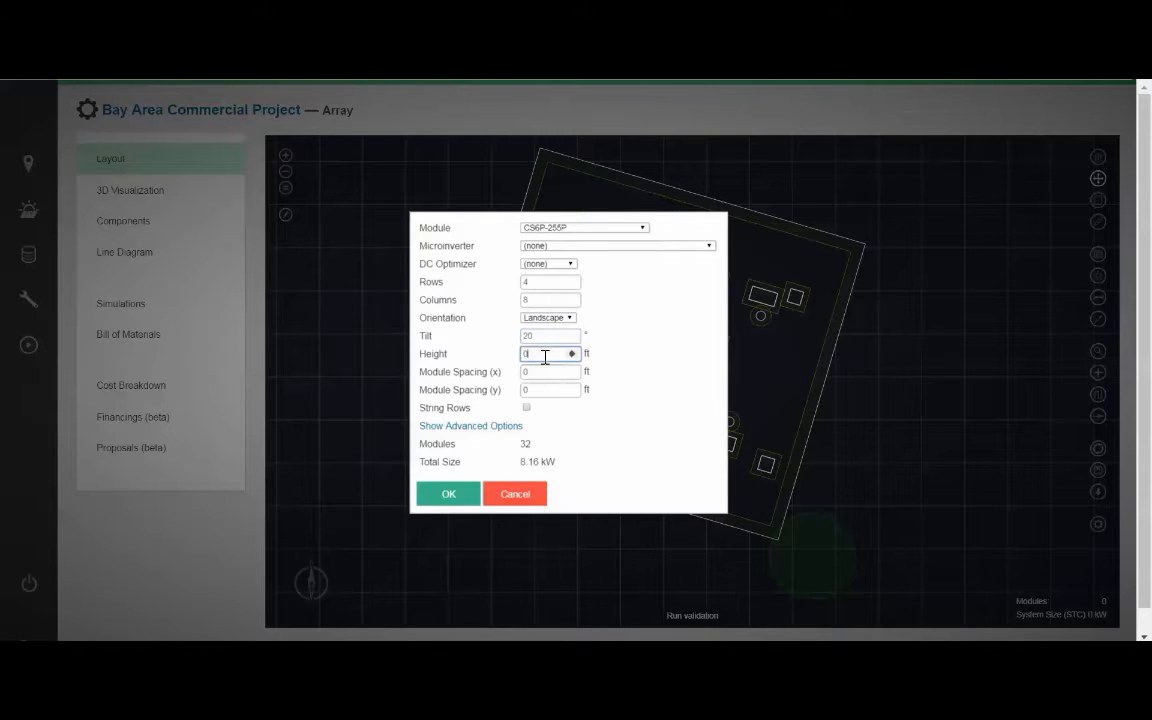
{"action": "key", "text": "BackSpace"}
{"action": "type", "text": "2"}
{"action": "left_click", "coordinate": [541, 373]}
{"action": "type", "text": ".04"}
{"action": "left_click", "coordinate": [543, 390]}
{"action": "type", "text": ".04"}
{"action": "left_click", "coordinate": [531, 413]}
Configure 2 rows and 2 columns of arrays spaced 4 ft in x and 8 ft in y, and place them on the roof's southern half
{"action": "left_click", "coordinate": [504, 429]}
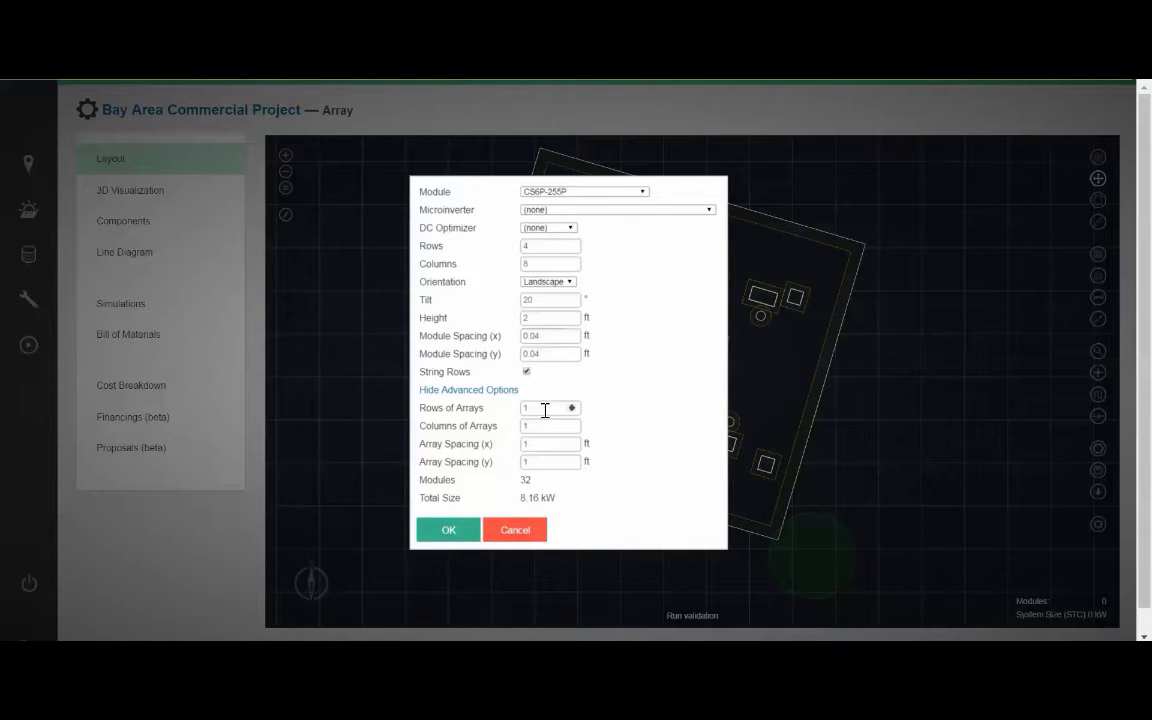
{"action": "left_click", "coordinate": [545, 410]}
{"action": "key", "text": "BackSpace"}
{"action": "type", "text": "2"}
{"action": "key", "text": "Tab"}
{"action": "type", "text": "2"}
{"action": "left_click", "coordinate": [548, 445]}
{"action": "type", "text": "4"}
{"action": "left_click", "coordinate": [546, 459]}
{"action": "type", "text": "8"}
{"action": "left_click", "coordinate": [447, 531]}
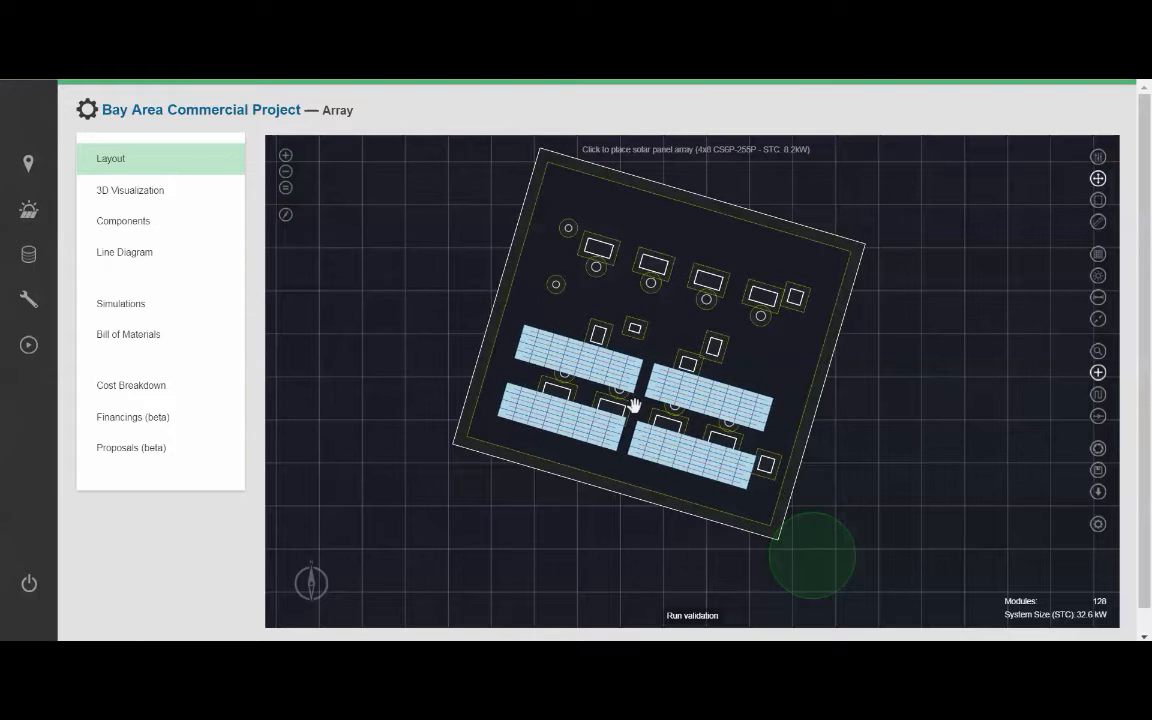
{"action": "key", "text": "Escape"}
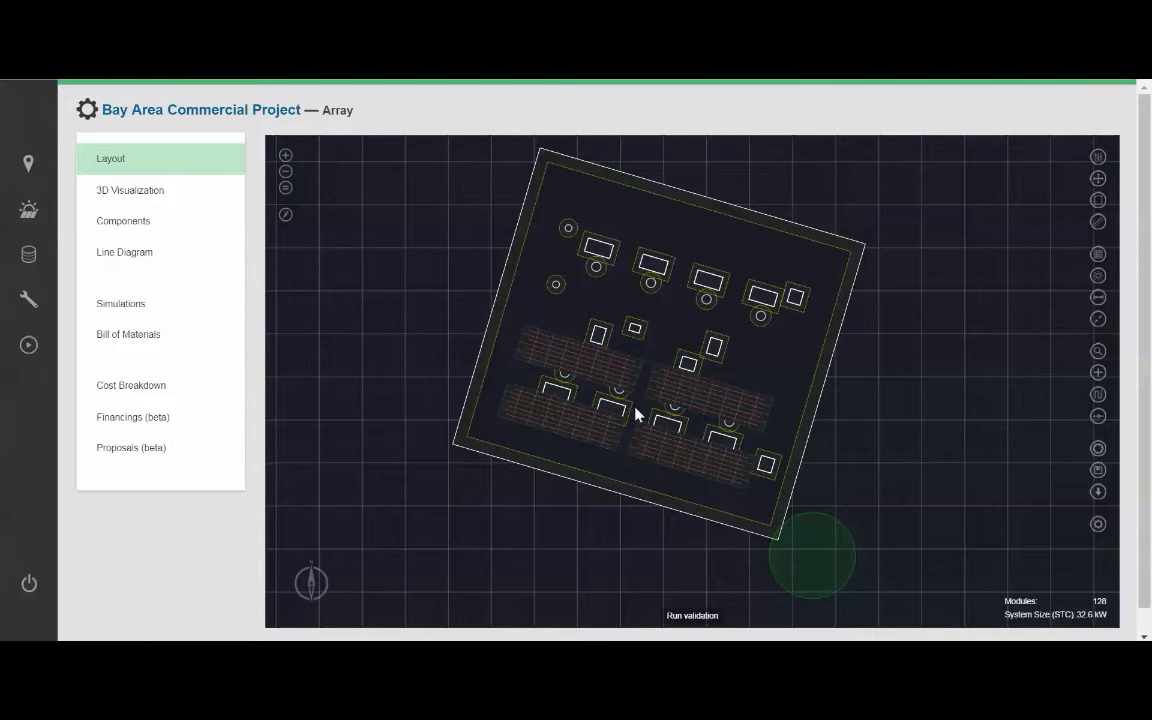
Select the two northern arrays together, and clear the selection
{"action": "scroll", "coordinate": [635, 411], "scroll_direction": "up", "scroll_amount": 3}
{"action": "scroll", "coordinate": [640, 420], "scroll_direction": "up", "scroll_amount": 1}
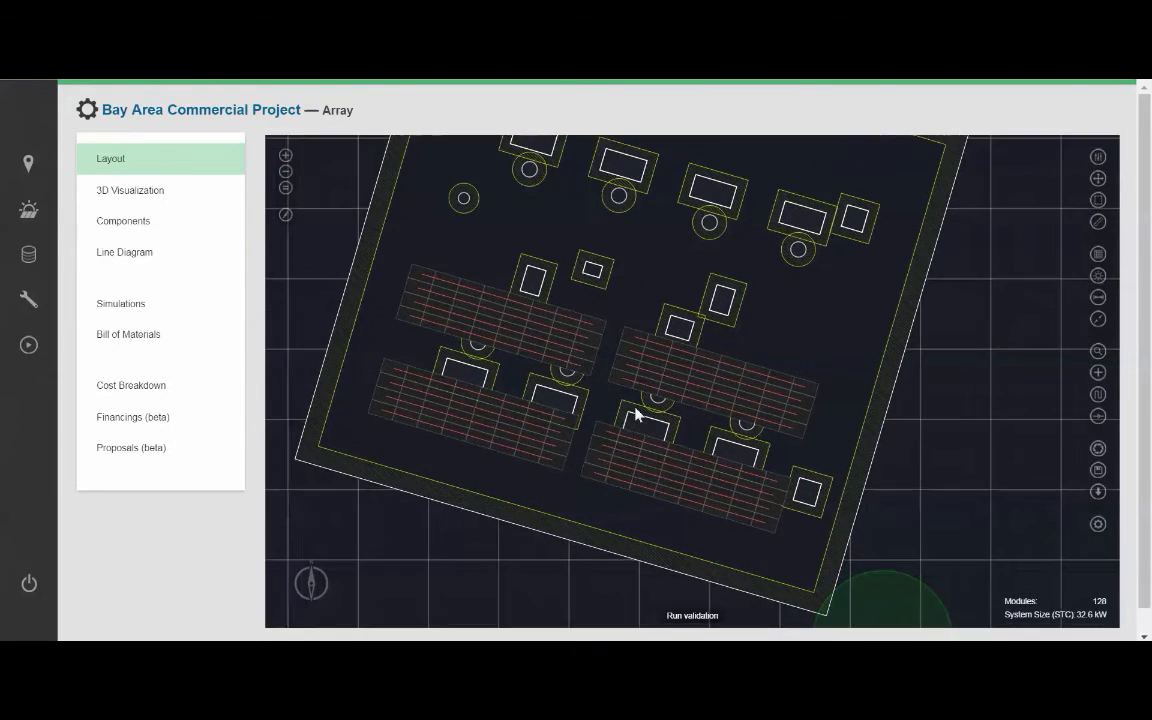
{"action": "left_click", "coordinate": [537, 340]}
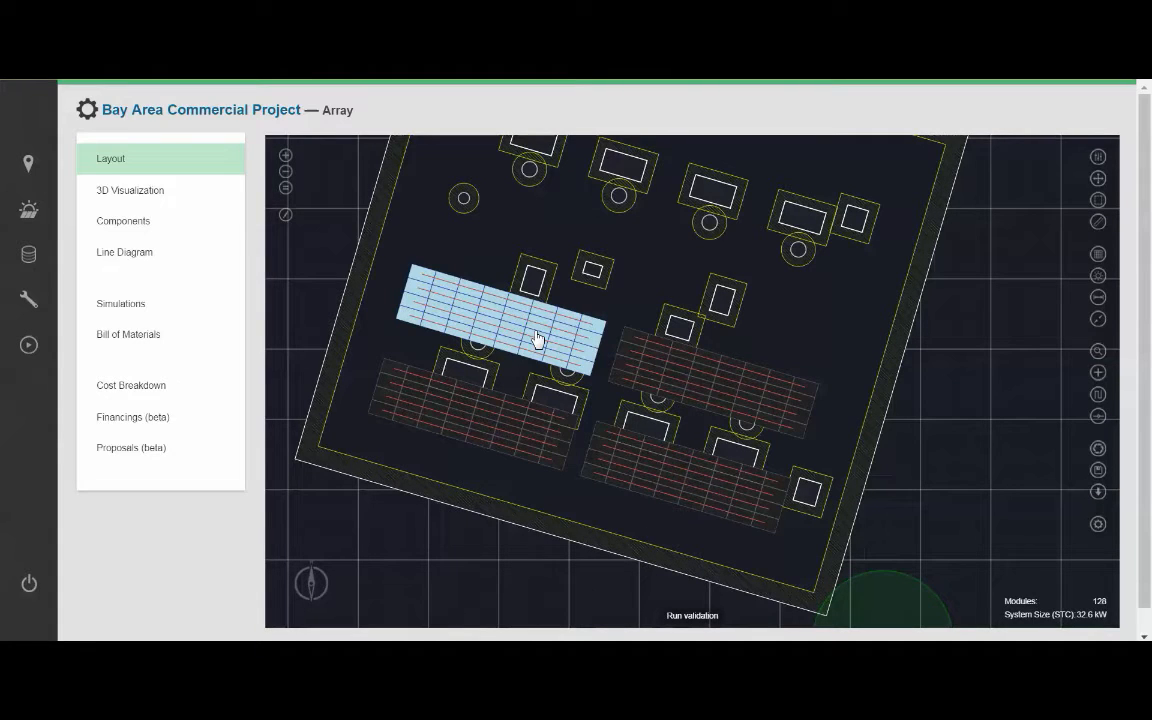
{"action": "left_click", "coordinate": [662, 376], "text": "shift"}
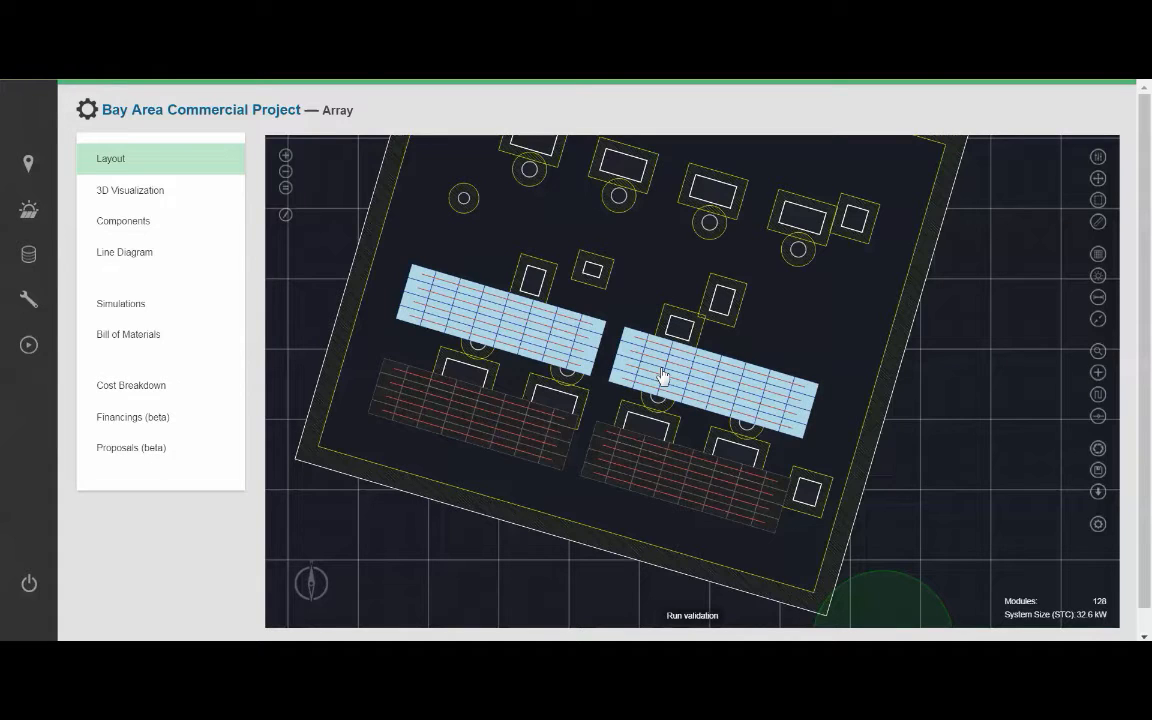
{"action": "left_click", "coordinate": [618, 285]}
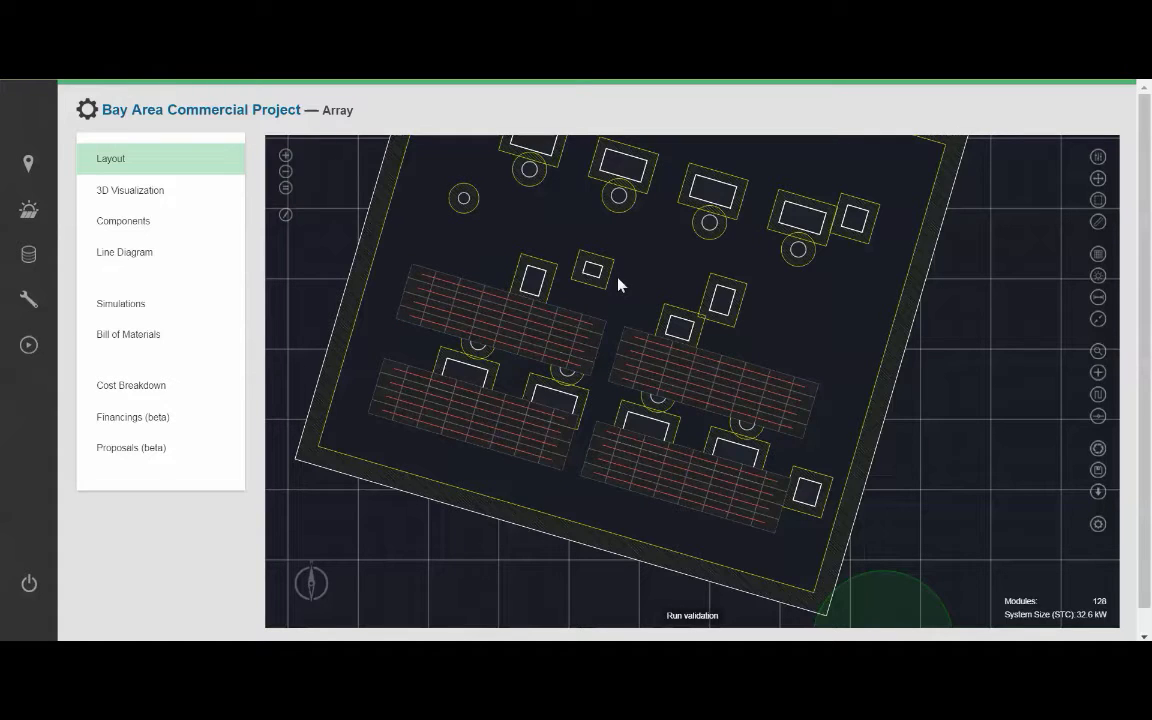
Select three of the arrays with a selection window across the gap between them, and clear the selection
{"action": "left_click_drag", "start_coordinate": [618, 285], "coordinate": [630, 259]}
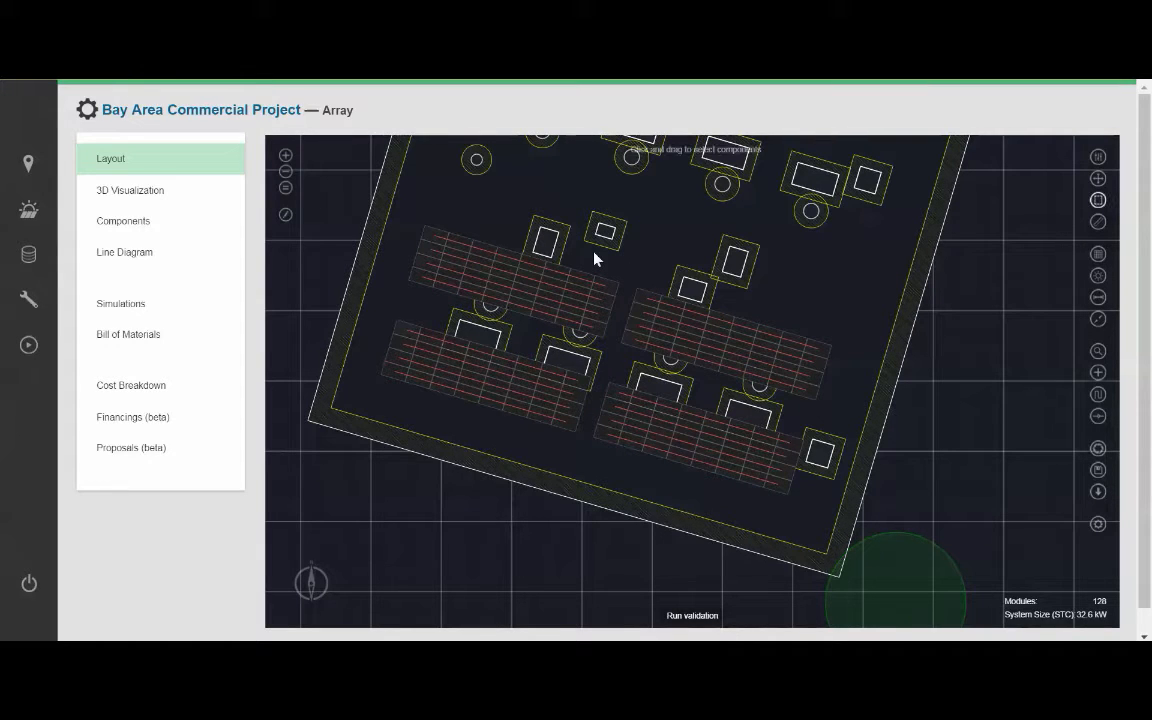
{"action": "left_click_drag", "start_coordinate": [594, 253], "coordinate": [677, 333], "text": "shift"}
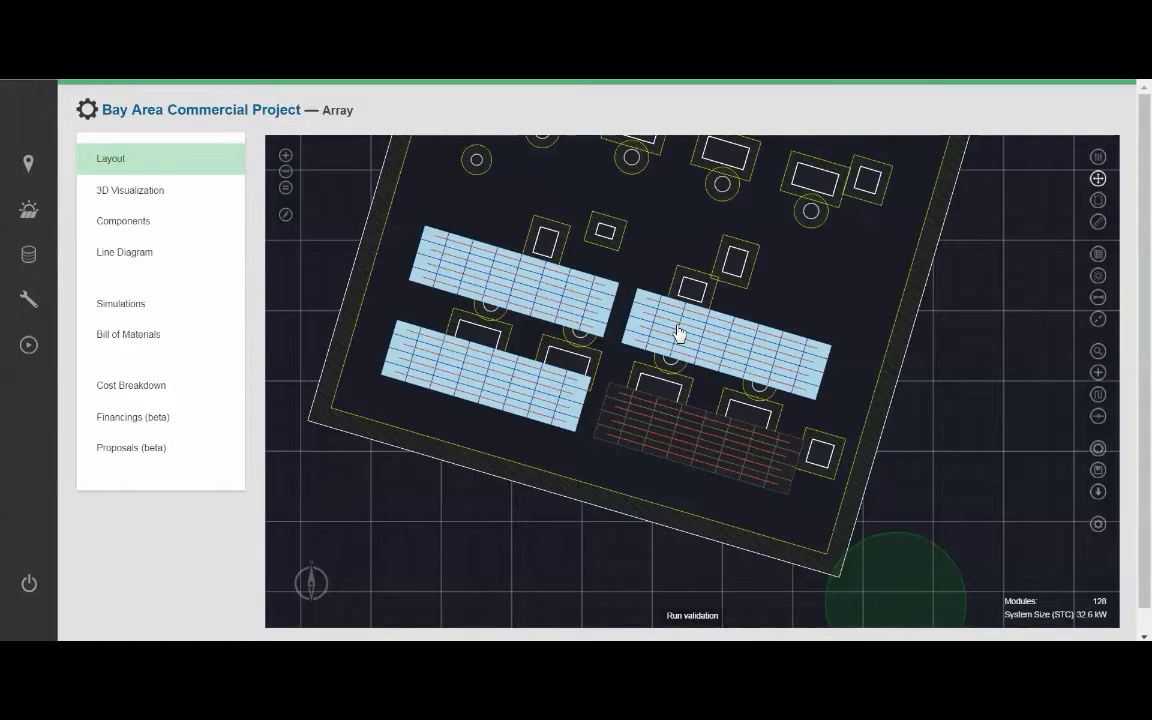
{"action": "left_click", "coordinate": [659, 247]}
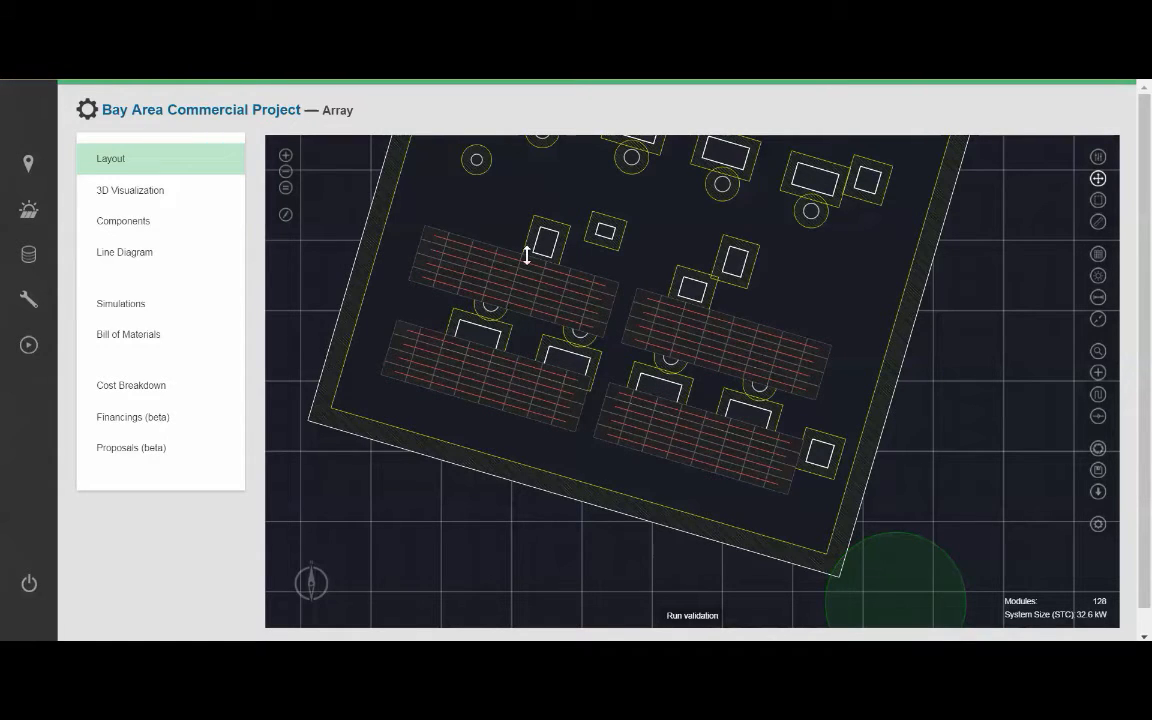
Extend the northwestern array by four rows past its upper edge, and shrink it back to 4 rows by 8 columns
{"action": "left_click_drag", "start_coordinate": [527, 255], "coordinate": [547, 209]}
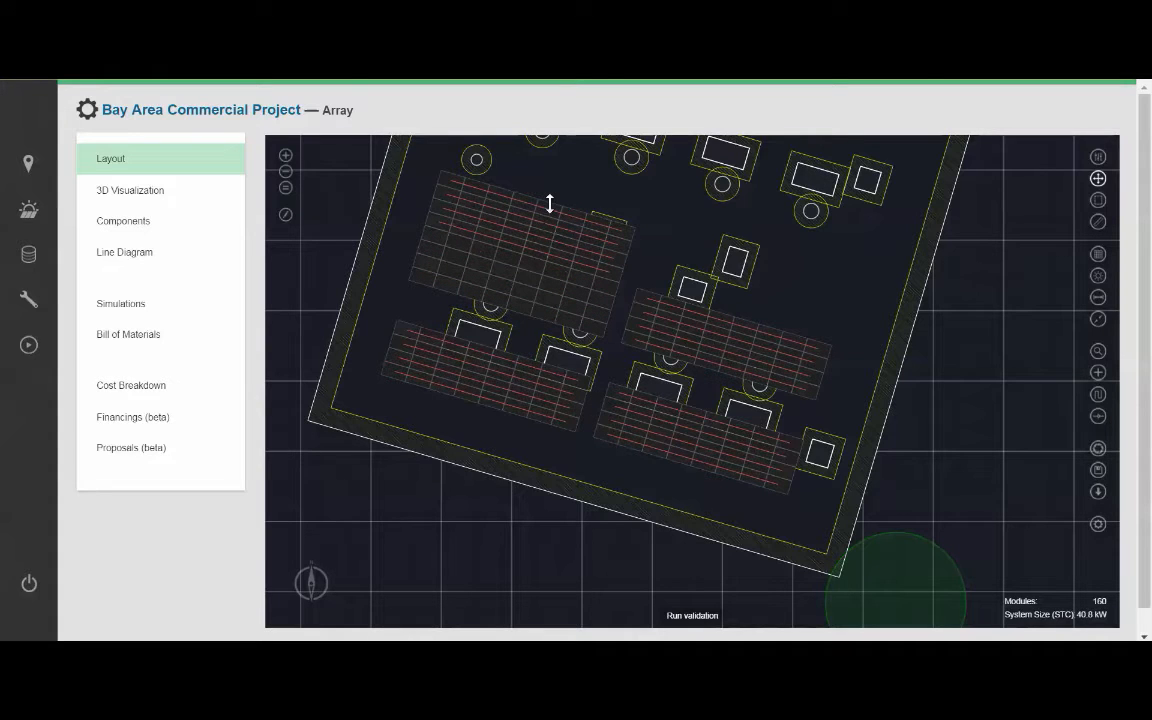
{"action": "left_click_drag", "start_coordinate": [549, 203], "coordinate": [527, 249]}
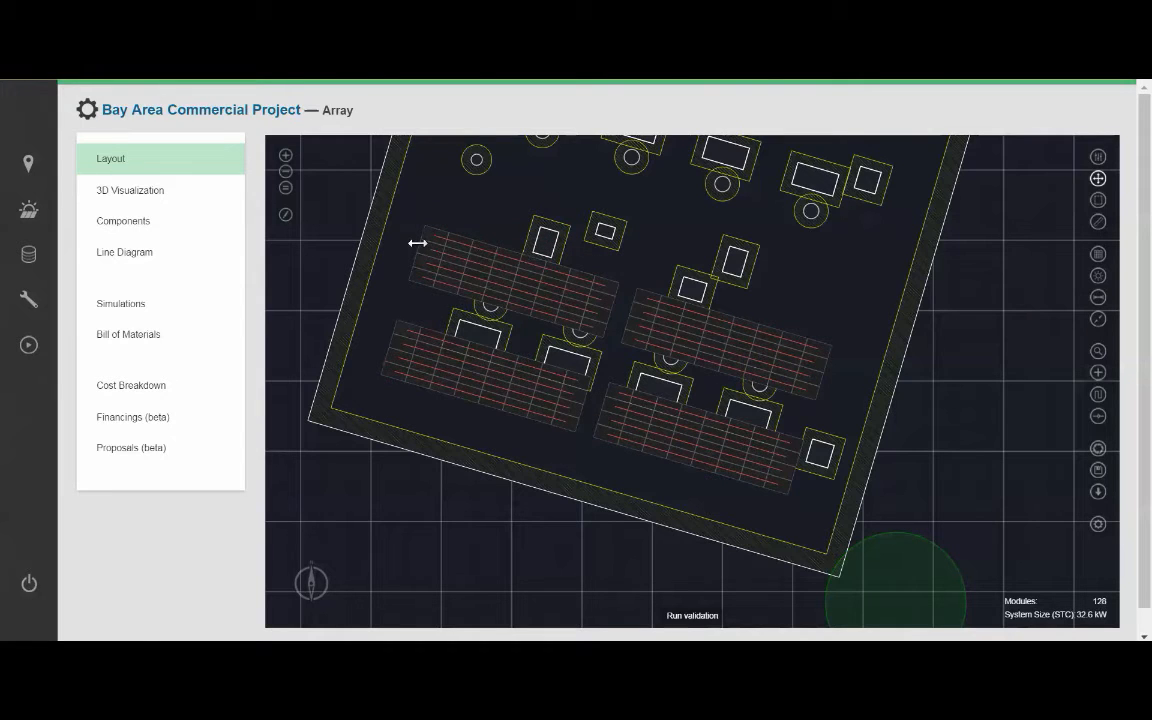
{"action": "mouse_move", "coordinate": [417, 243]}
{"action": "left_mouse_down"}
{"action": "mouse_move", "coordinate": [360, 224]}
{"action": "mouse_move", "coordinate": [419, 249]}
{"action": "mouse_move", "coordinate": [425, 238]}
{"action": "left_mouse_up"}
Switch from the layout to the 3D visualization, saving the unsaved changes
{"action": "mouse_move", "coordinate": [671, 239]}
{"action": "left_mouse_down"}
{"action": "mouse_move", "coordinate": [661, 237]}
{"action": "mouse_move", "coordinate": [676, 226]}
{"action": "left_mouse_up"}
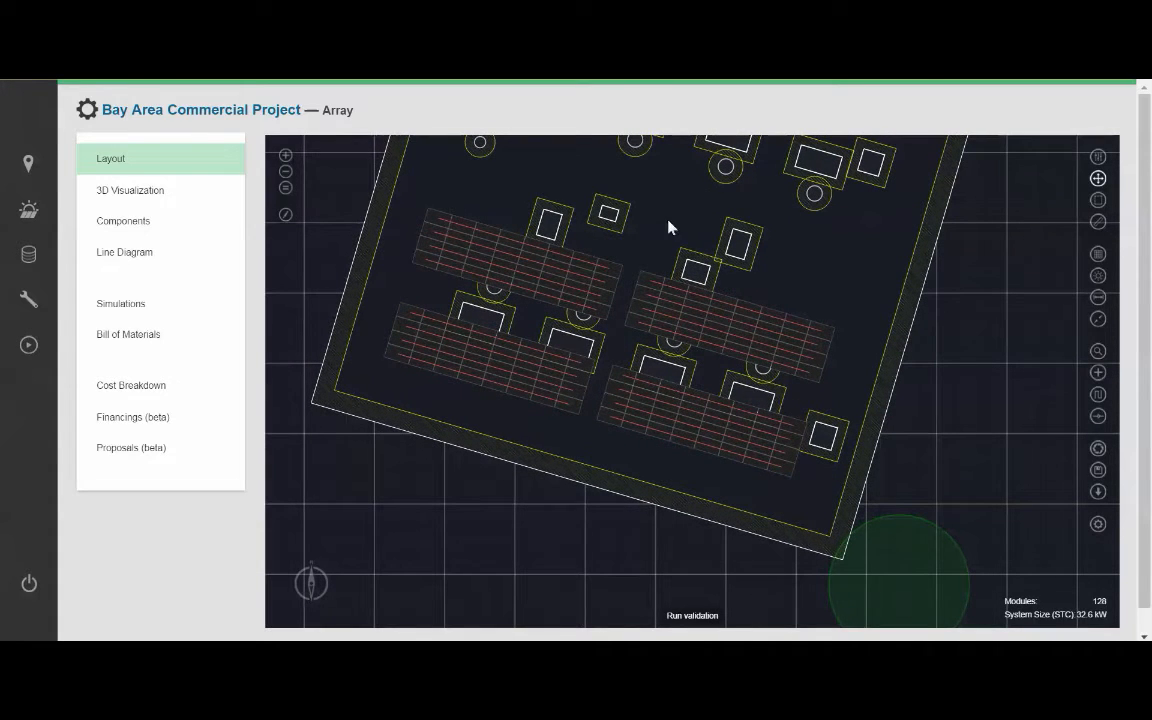
{"action": "left_click", "coordinate": [171, 192]}
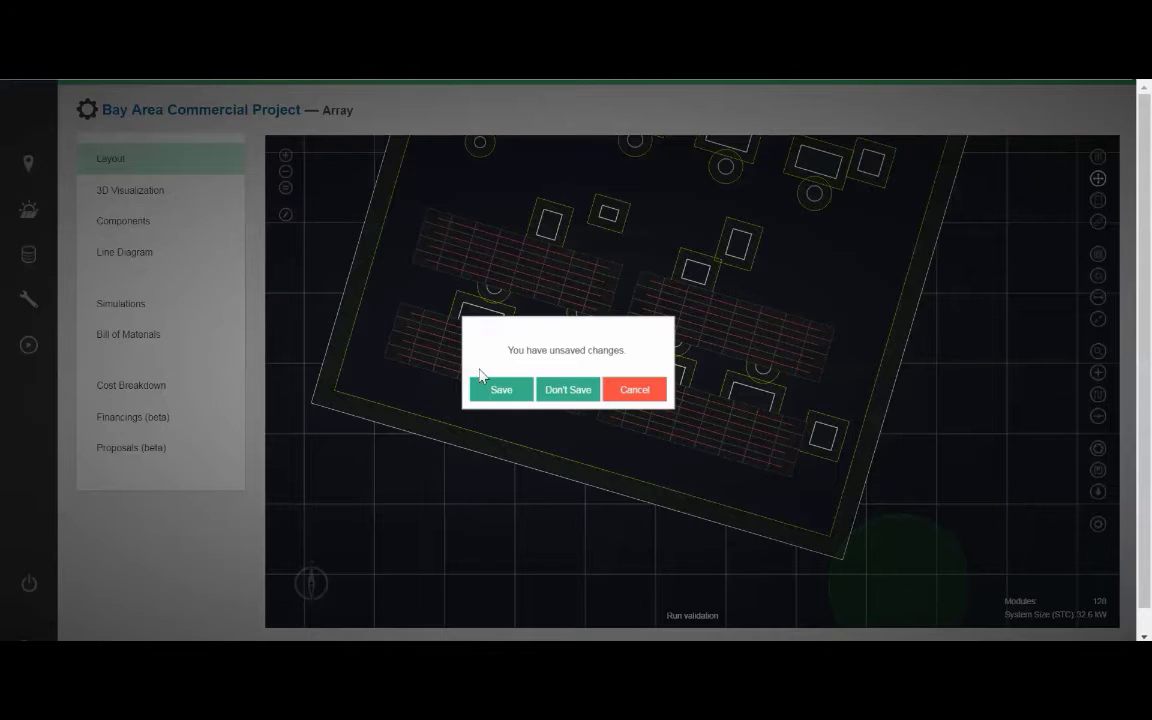
{"action": "left_click", "coordinate": [501, 391]}
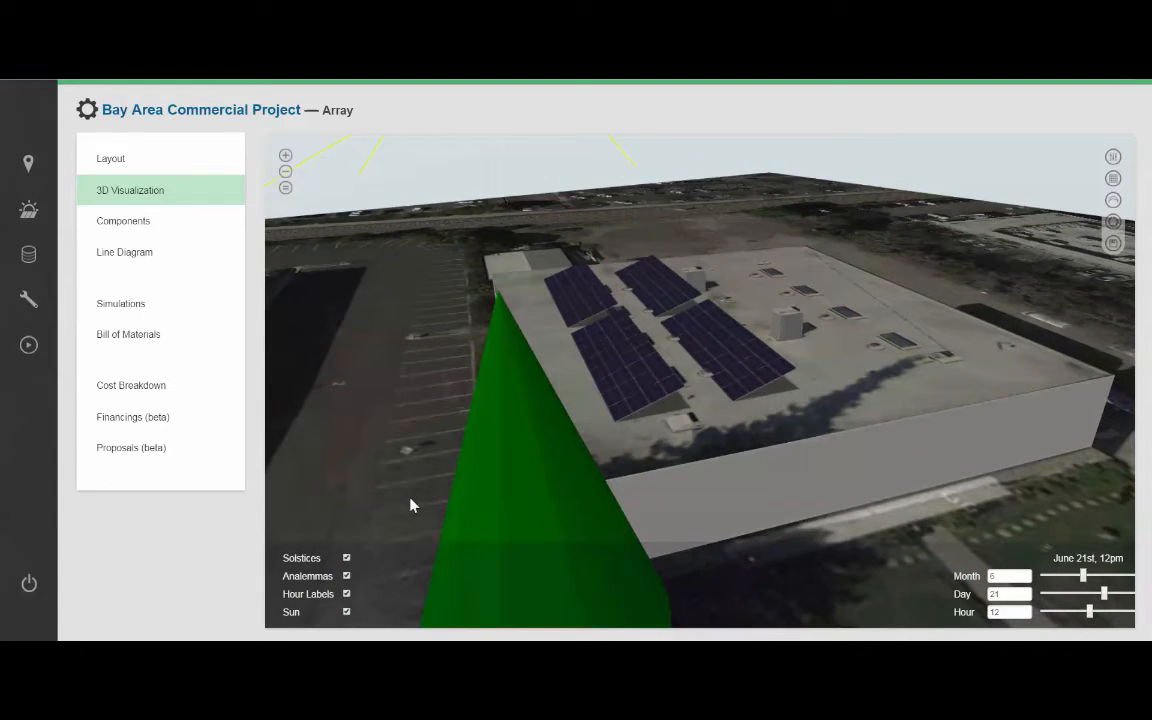
Select all four arrays on the roof in the 3D model to edit their shared properties
{"action": "left_click", "coordinate": [582, 308]}
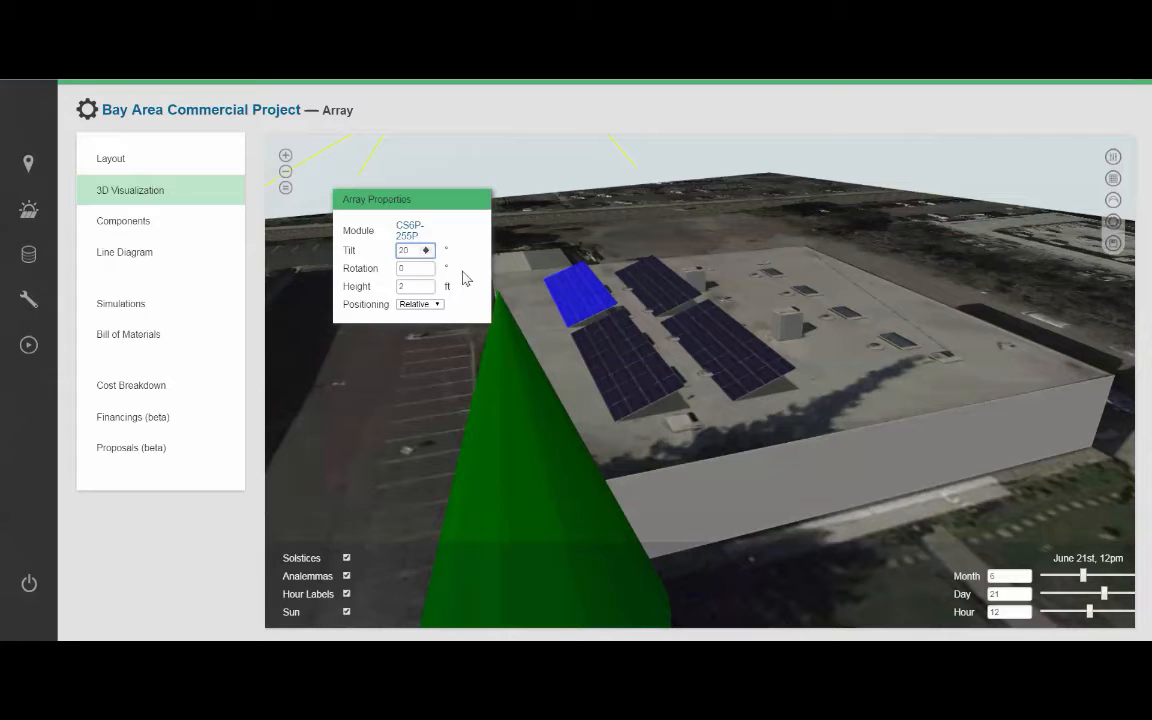
{"action": "left_click", "coordinate": [614, 361], "text": "shift"}
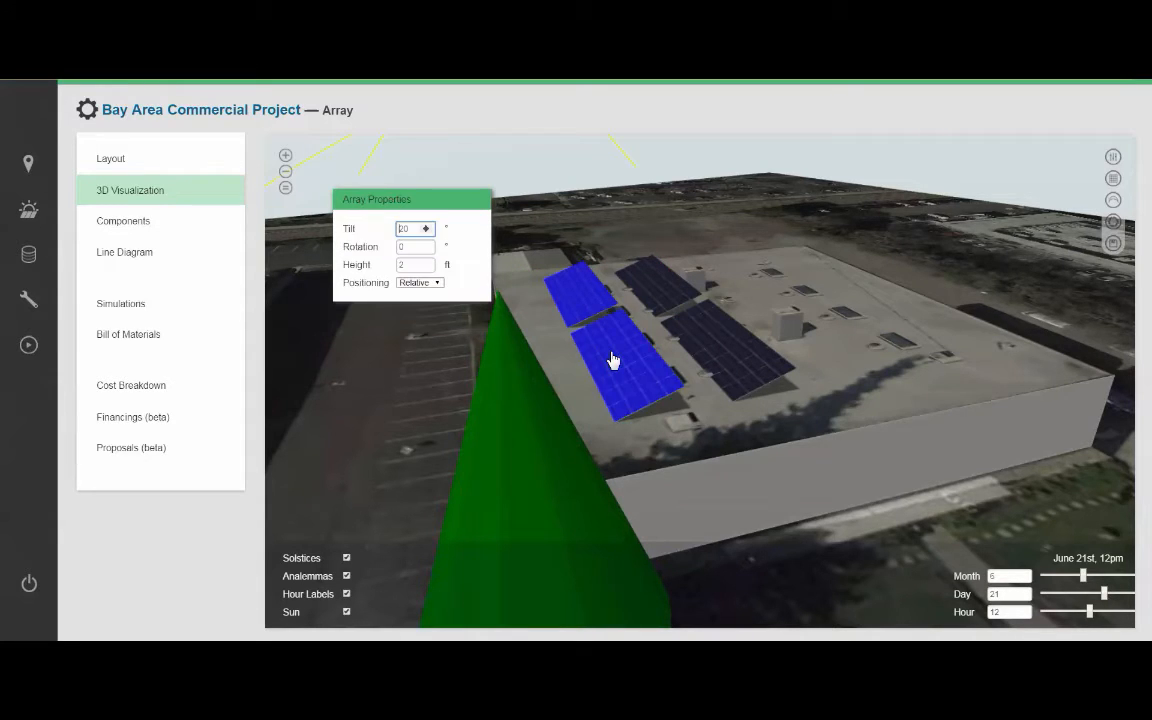
{"action": "left_click", "coordinate": [703, 339], "text": "shift"}
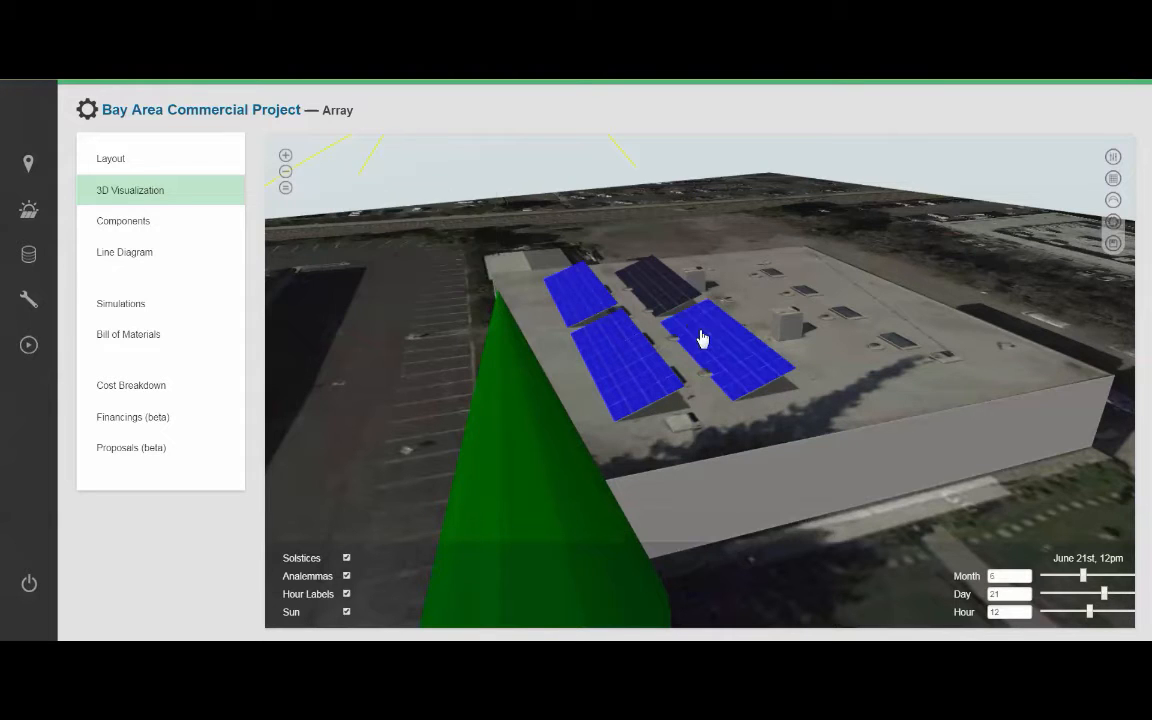
{"action": "left_click", "coordinate": [660, 291], "text": "shift"}
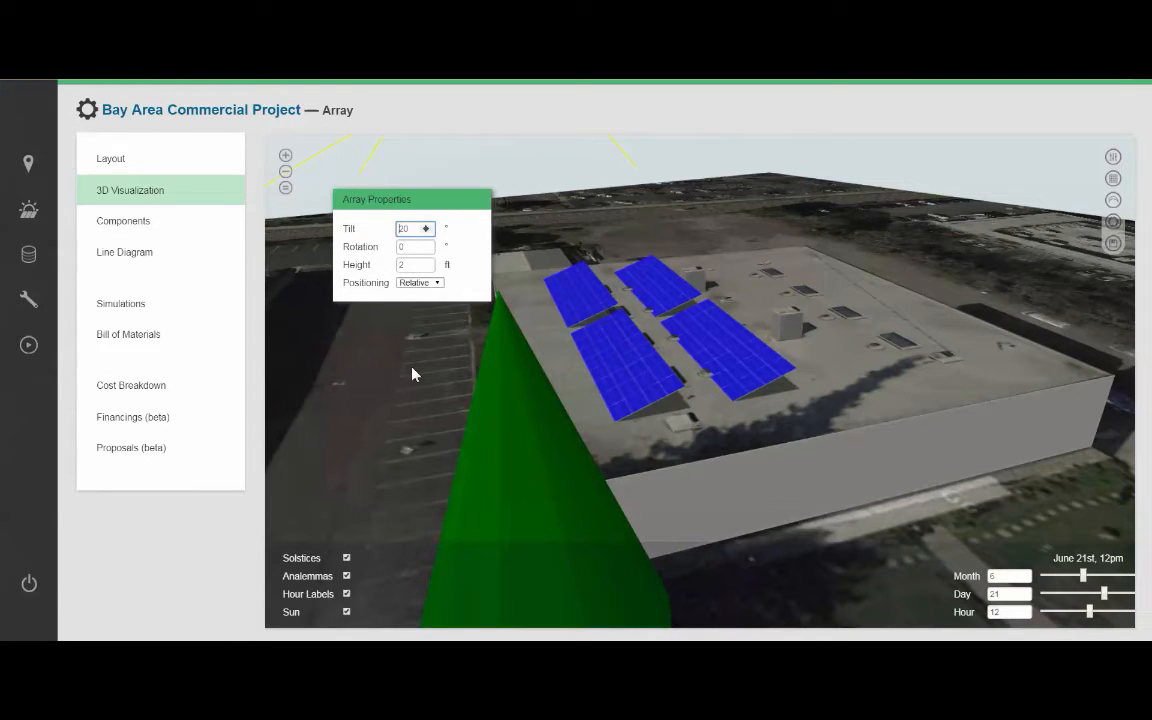
Raise the tilt of the four selected arrays to 40°
{"action": "key", "text": "Up"}
{"action": "key", "text": "Up"}
{"action": "key", "text": "Up"}
{"action": "key", "text": "Up"}
{"action": "key", "text": "Up"}
{"action": "key", "text": "Up"}
{"action": "key", "text": "Up"}
{"action": "key", "text": "Up"}
{"action": "key", "text": "Up"}
{"action": "key", "text": "Up"}
{"action": "key", "text": "Up"}
{"action": "key", "text": "Up"}
{"action": "key", "text": "Up"}
{"action": "key", "text": "Up"}
{"action": "key", "text": "Up"}
{"action": "key", "text": "Up"}
{"action": "key", "text": "Up"}
{"action": "key", "text": "Up"}
{"action": "key", "text": "Up"}
{"action": "key", "text": "Up"}
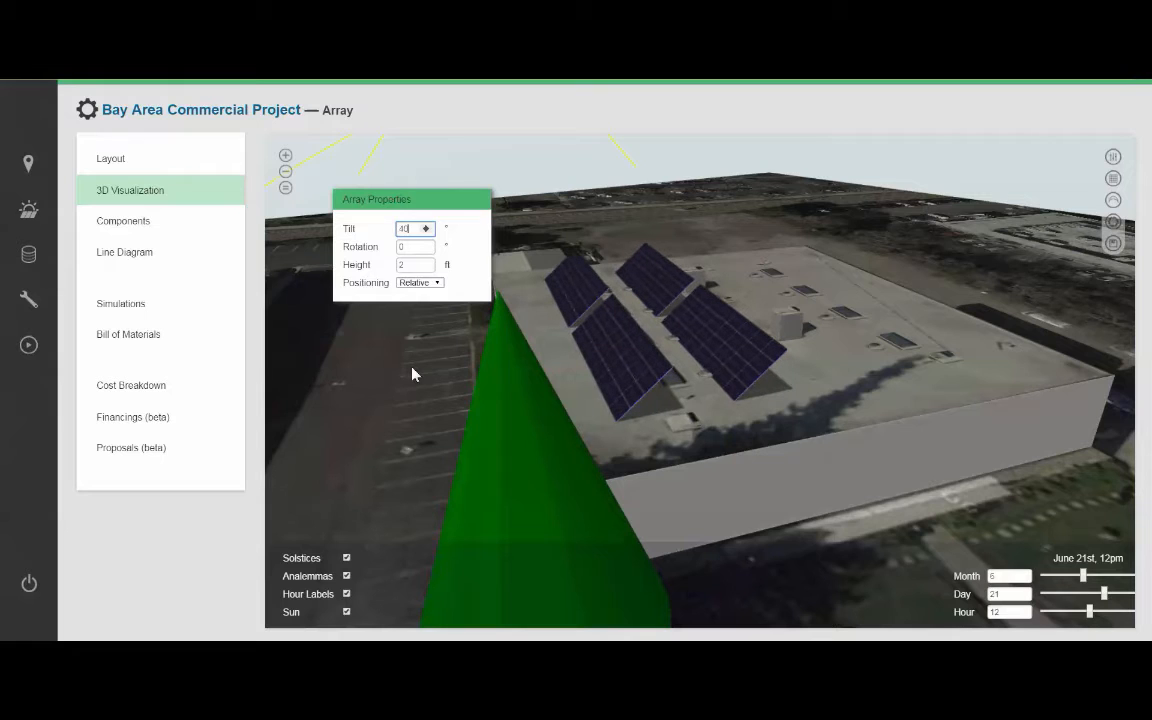
Lower the tilt of the four arrays back to 20°
{"action": "key", "text": "Down"}
{"action": "key", "text": "Down"}
{"action": "key", "text": "Down"}
{"action": "key", "text": "Down"}
{"action": "key", "text": "Down"}
{"action": "key", "text": "Down"}
{"action": "key", "text": "Down"}
{"action": "key", "text": "Down"}
{"action": "key", "text": "Down"}
{"action": "key", "text": "Down"}
{"action": "key", "text": "Down"}
{"action": "key", "text": "Down"}
{"action": "key", "text": "Down"}
{"action": "key", "text": "Down"}
{"action": "key", "text": "Down"}
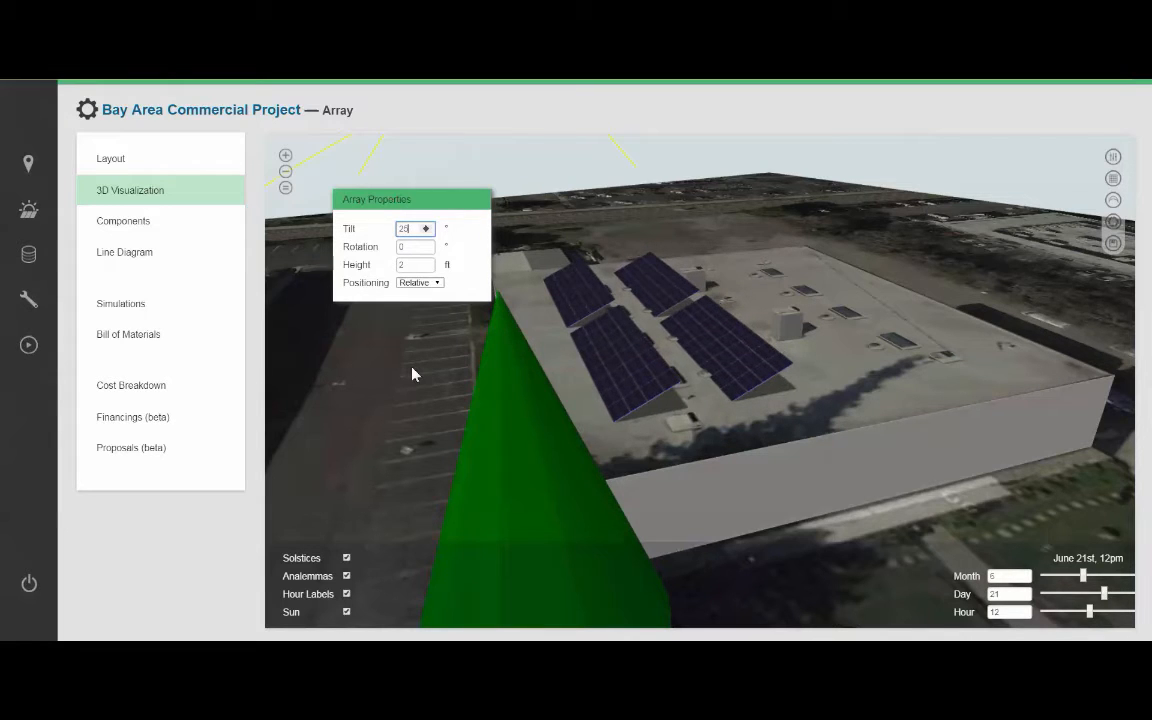
{"action": "key", "text": "Down"}
{"action": "key", "text": "Down"}
{"action": "key", "text": "Down"}
{"action": "key", "text": "Down"}
{"action": "key", "text": "Down"}
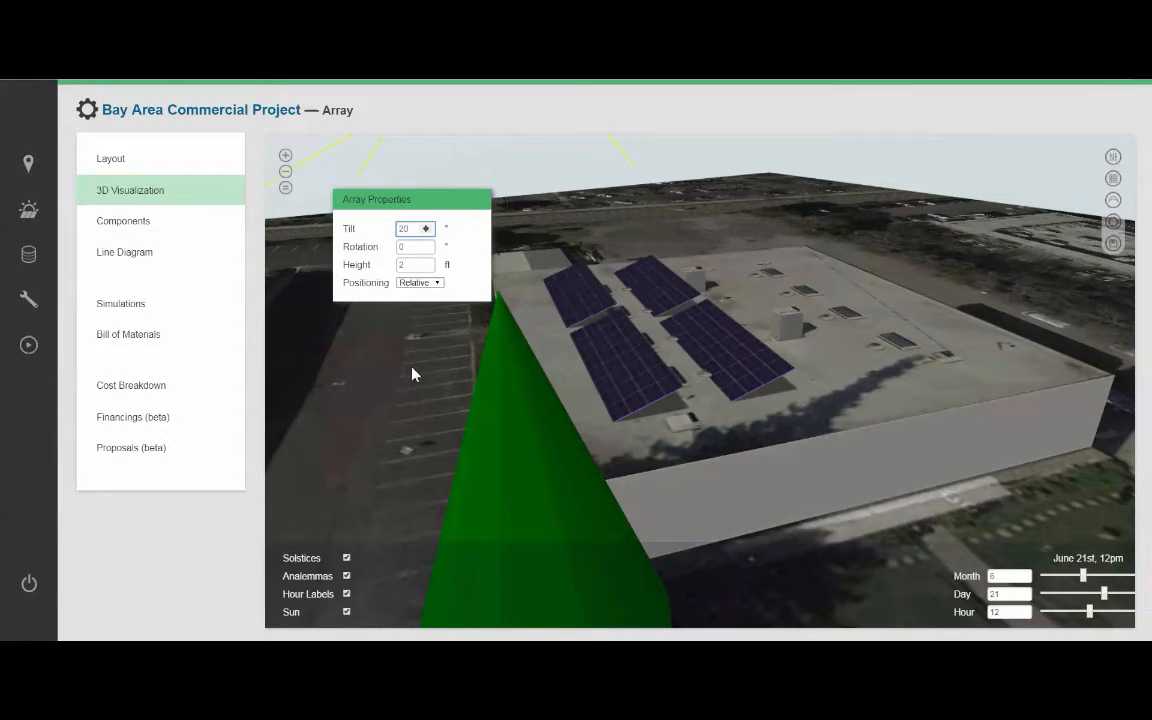
Increase the rotation of the four arrays to 35°
{"action": "key", "text": "Tab"}
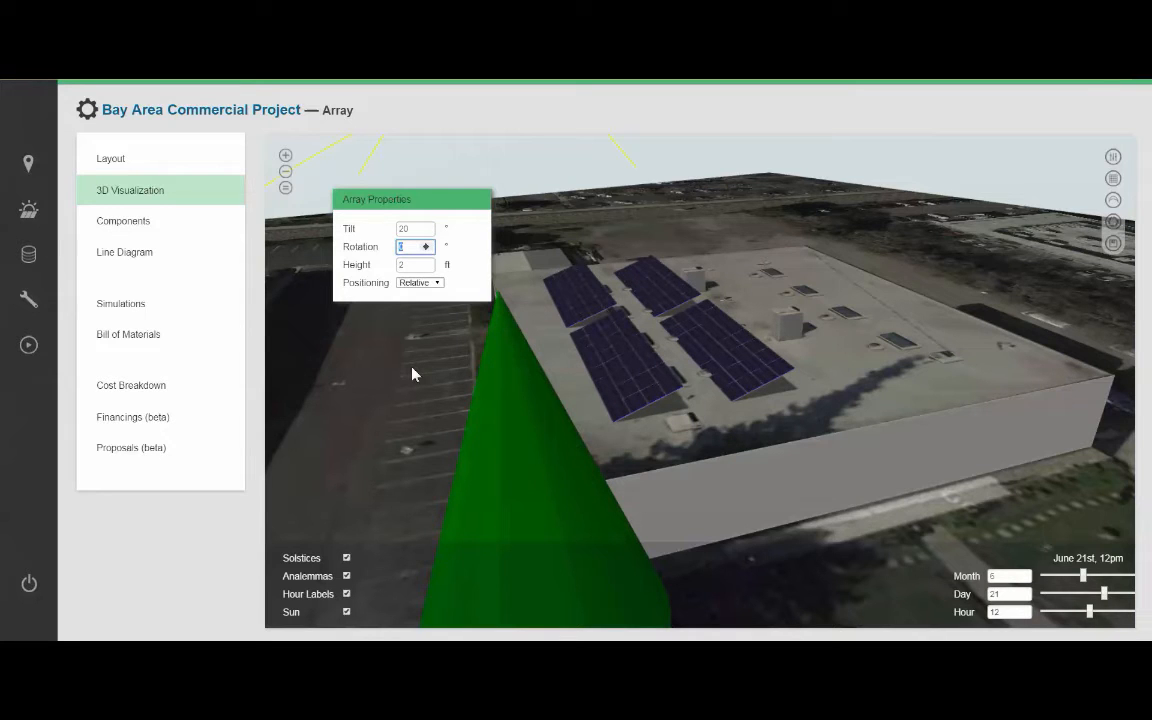
{"action": "key", "text": "Up"}
{"action": "key", "text": "Up"}
{"action": "key", "text": "Up"}
{"action": "key", "text": "Up"}
{"action": "key", "text": "Up"}
{"action": "key", "text": "Up"}
{"action": "key", "text": "Up"}
{"action": "key", "text": "Up"}
{"action": "key", "text": "Up"}
{"action": "key", "text": "Up"}
{"action": "key", "text": "Up"}
{"action": "key", "text": "Up"}
{"action": "key", "text": "Up"}
{"action": "key", "text": "Up"}
{"action": "key", "text": "Up"}
{"action": "key", "text": "Up"}
{"action": "key", "text": "Up"}
{"action": "key", "text": "Up"}
{"action": "key", "text": "Up"}
{"action": "key", "text": "Up"}
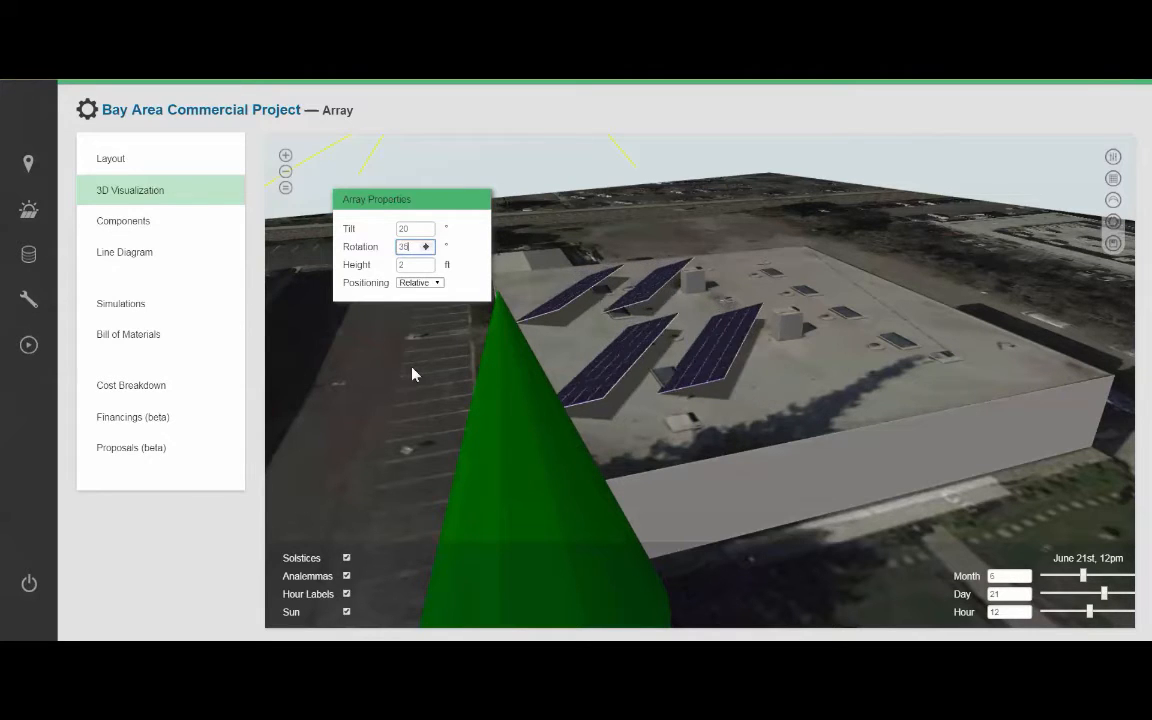
Return the rotation of the four arrays to 0°
{"action": "key", "text": "Down"}
{"action": "key", "text": "Down"}
{"action": "key", "text": "Down"}
{"action": "key", "text": "Down"}
{"action": "key", "text": "Down"}
{"action": "key", "text": "Down"}
{"action": "key", "text": "Down"}
{"action": "key", "text": "Down"}
{"action": "key", "text": "Down"}
{"action": "key", "text": "Down"}
{"action": "key", "text": "Down"}
{"action": "key", "text": "Down"}
{"action": "key", "text": "Down"}
{"action": "key", "text": "Down"}
{"action": "key", "text": "Down"}
{"action": "key", "text": "Down"}
{"action": "key", "text": "Down"}
{"action": "key", "text": "Down"}
{"action": "key", "text": "Down"}
{"action": "key", "text": "Down"}
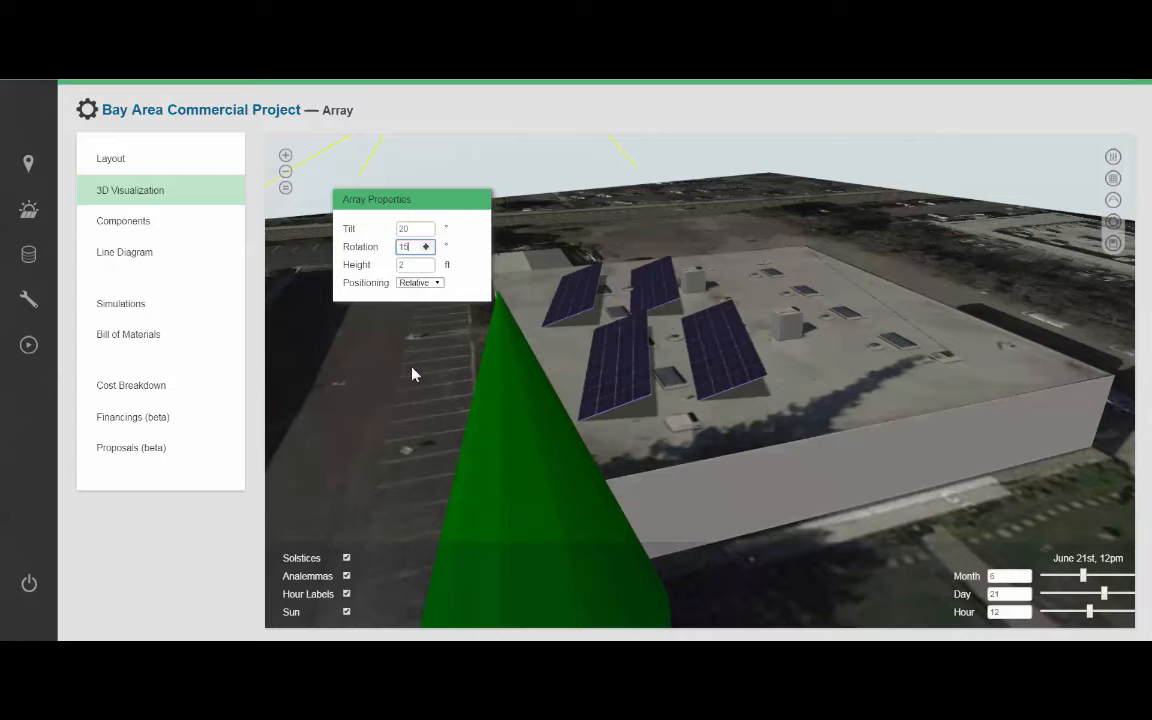
{"action": "key", "text": "Down"}
{"action": "key", "text": "Down"}
{"action": "key", "text": "Down"}
{"action": "key", "text": "Down"}
{"action": "key", "text": "Down"}
{"action": "key", "text": "Down"}
{"action": "key", "text": "Down"}
{"action": "key", "text": "Down"}
{"action": "key", "text": "Down"}
{"action": "key", "text": "Down"}
{"action": "key", "text": "Tab"}
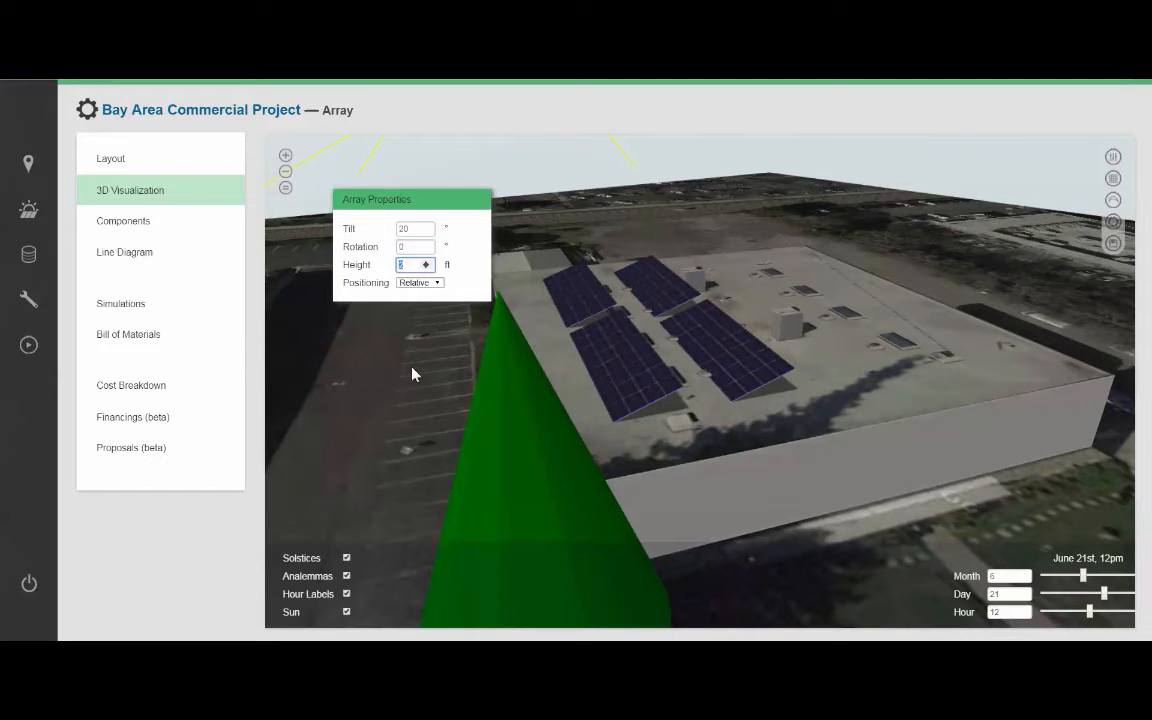
Raise the height of the four arrays to 7.5 ft
{"action": "key", "text": "Up"}
{"action": "key", "text": "Up"}
{"action": "key", "text": "Up"}
{"action": "key", "text": "Up"}
{"action": "key", "text": "Up"}
{"action": "key", "text": "Up"}
{"action": "key", "text": "Up"}
{"action": "key", "text": "Up"}
{"action": "key", "text": "Up"}
{"action": "key", "text": "Up"}
{"action": "key", "text": "Up"}
{"action": "key", "text": "Up"}
{"action": "key", "text": "Up"}
{"action": "key", "text": "Up"}
{"action": "key", "text": "Up"}
{"action": "key", "text": "Up"}
{"action": "key", "text": "Up"}
{"action": "key", "text": "Up"}
{"action": "key", "text": "Up"}
{"action": "key", "text": "Up"}
{"action": "key", "text": "Up"}
{"action": "key", "text": "Up"}
{"action": "key", "text": "Up"}
{"action": "key", "text": "Up"}
{"action": "key", "text": "Up"}
{"action": "key", "text": "Up"}
{"action": "key", "text": "Up"}
{"action": "key", "text": "Up"}
{"action": "key", "text": "Up"}
{"action": "key", "text": "Up"}
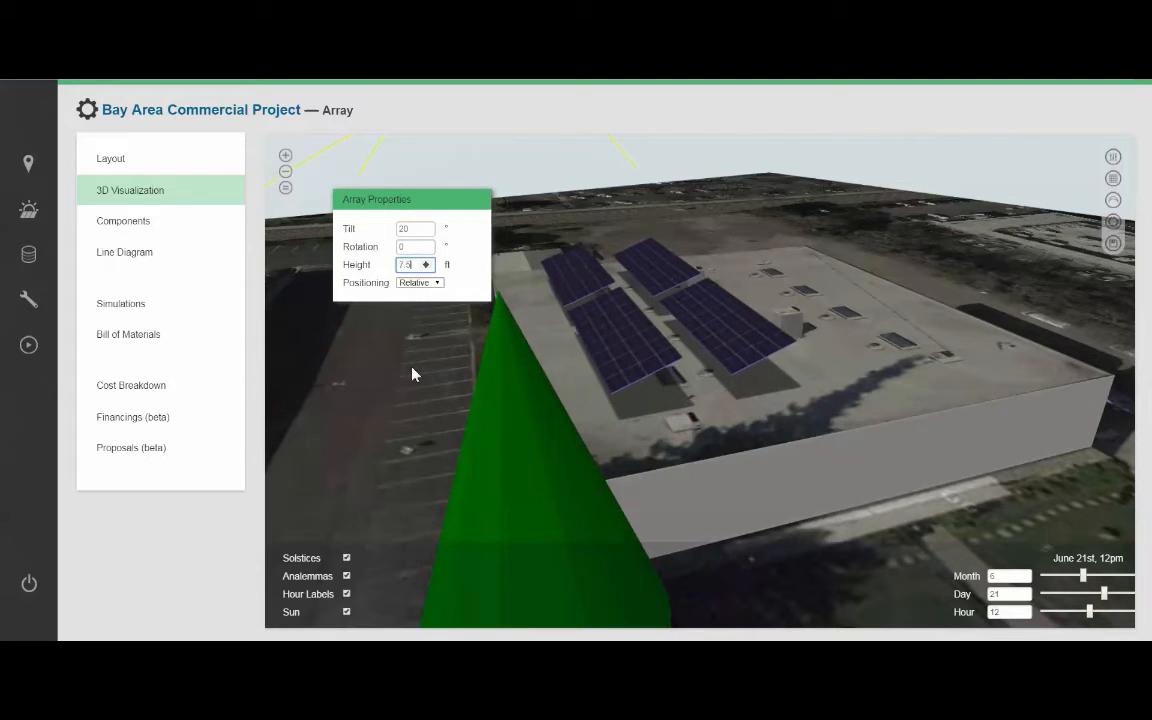
Lower the height of the four arrays back to 2 ft
{"action": "key", "text": "Down"}
{"action": "key", "text": "Down"}
{"action": "key", "text": "Down"}
{"action": "key", "text": "Down"}
{"action": "key", "text": "Down"}
{"action": "key", "text": "Down"}
{"action": "key", "text": "Down"}
{"action": "key", "text": "Down"}
{"action": "key", "text": "Down"}
{"action": "key", "text": "Down"}
{"action": "key", "text": "Down"}
{"action": "key", "text": "Down"}
{"action": "key", "text": "Down"}
{"action": "key", "text": "Down"}
{"action": "key", "text": "Down"}
{"action": "key", "text": "Down"}
{"action": "key", "text": "Down"}
{"action": "key", "text": "Down"}
{"action": "key", "text": "Down"}
{"action": "key", "text": "Down"}
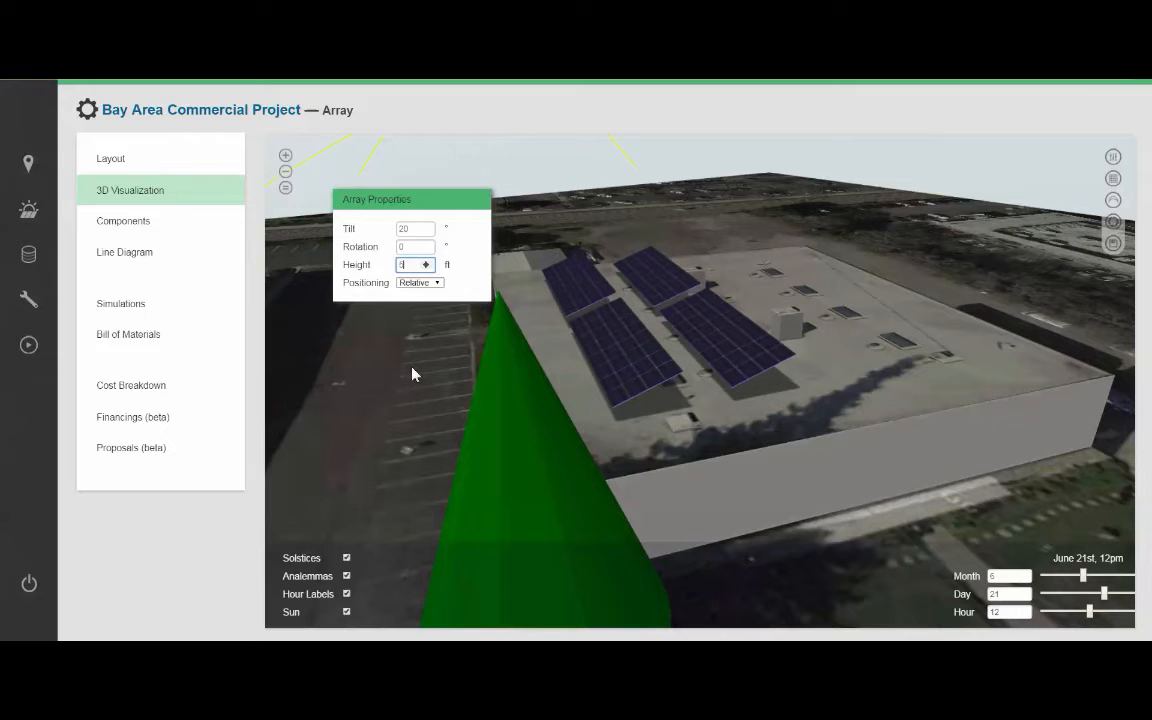
{"action": "key", "text": "Down"}
{"action": "key", "text": "Down"}
{"action": "key", "text": "Down"}
{"action": "key", "text": "Down"}
{"action": "key", "text": "Down"}
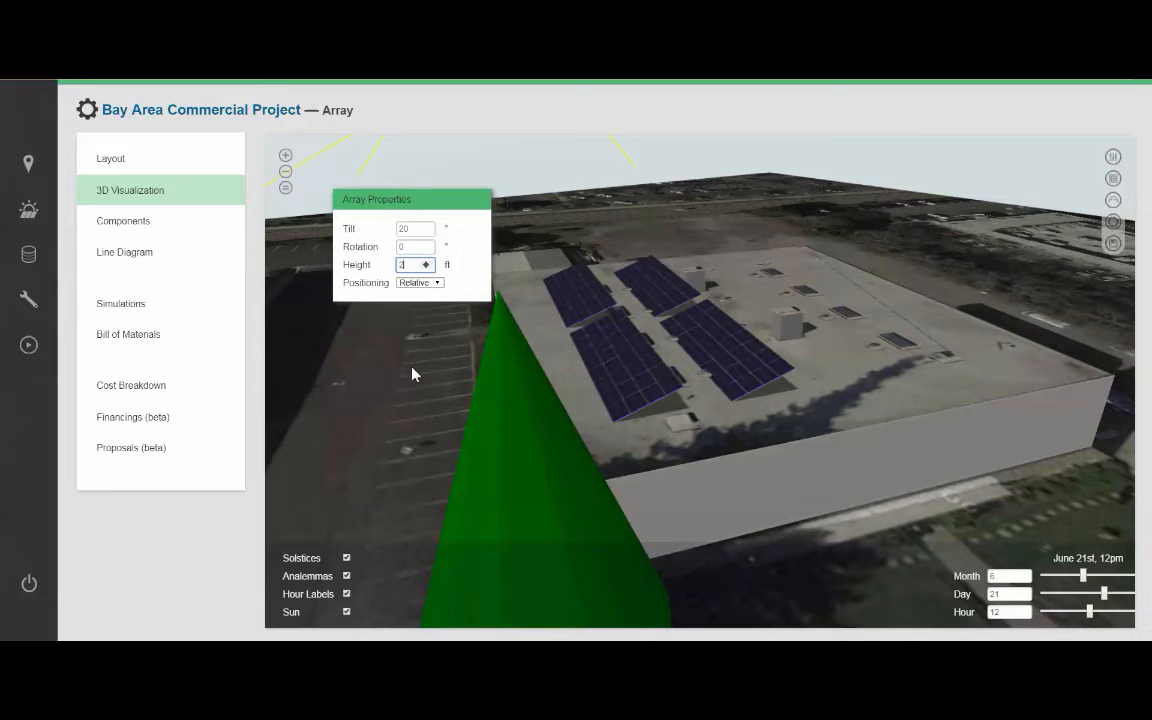
Check the positioning options of the arrays, keep Relative, and close the array properties
{"action": "left_click", "coordinate": [437, 283]}
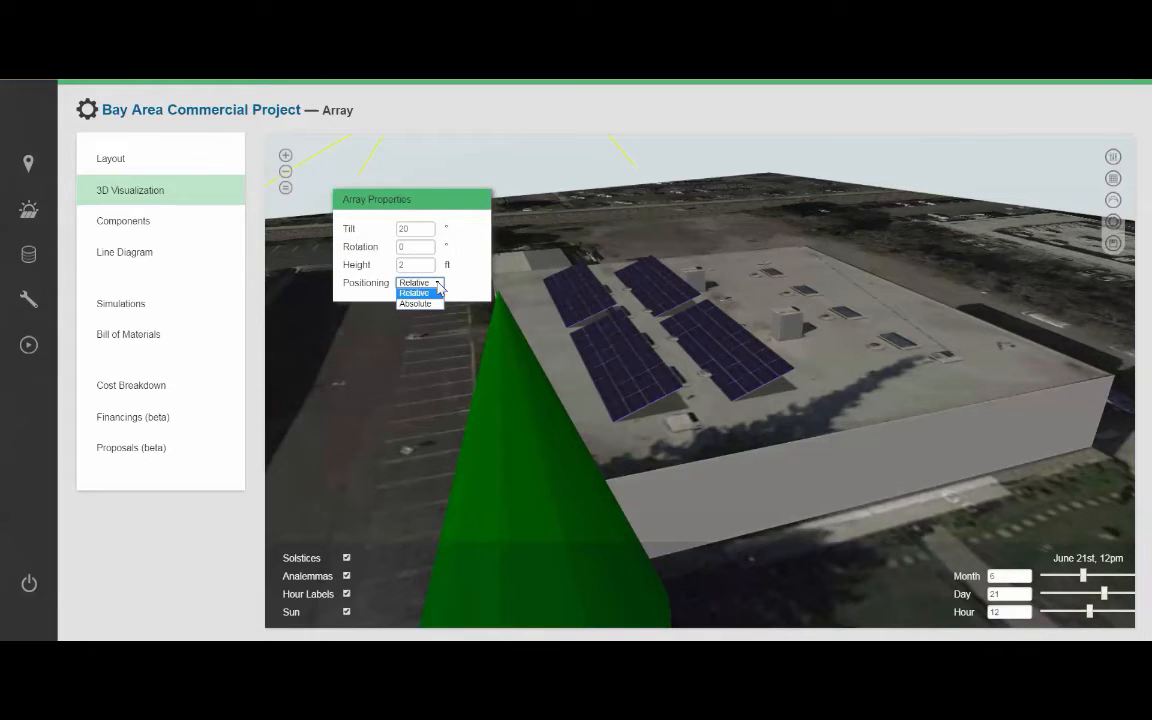
{"action": "left_click", "coordinate": [437, 292]}
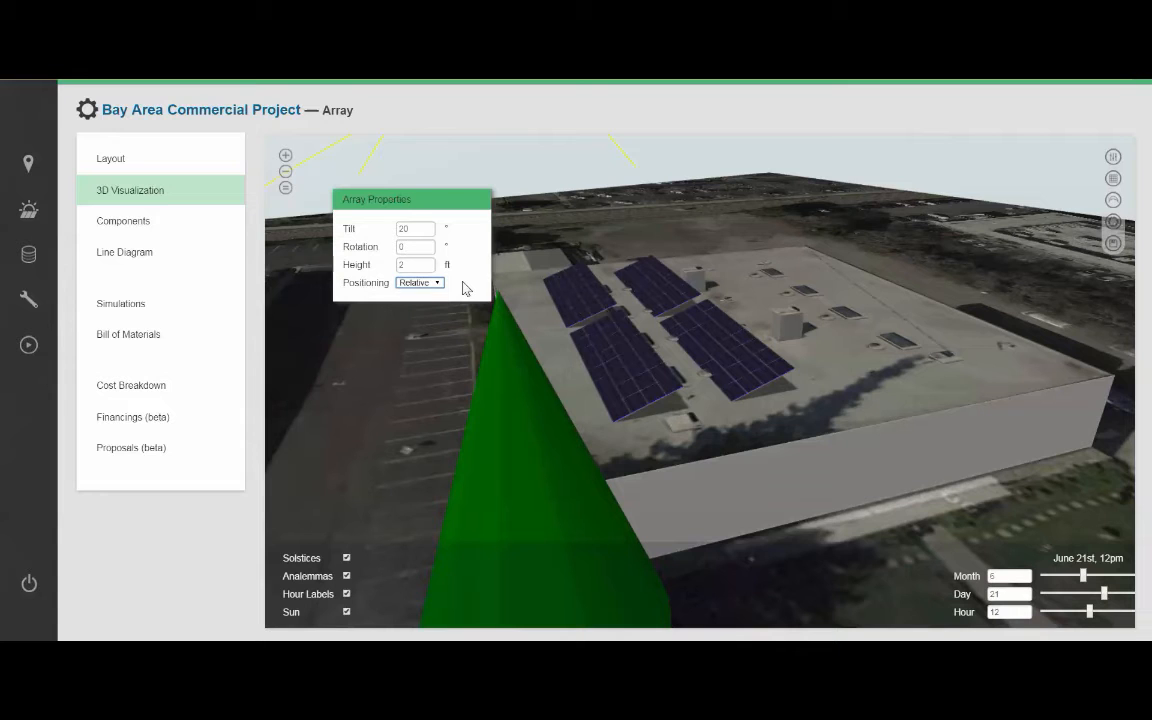
{"action": "left_click", "coordinate": [432, 382]}
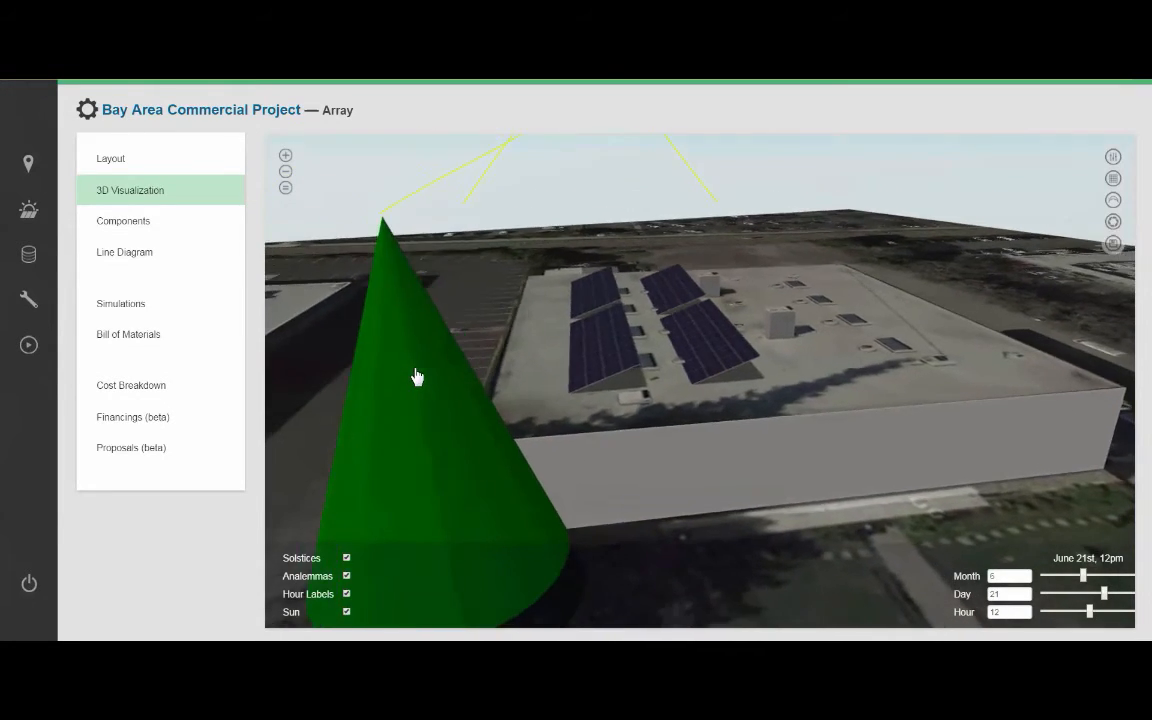
Play the day-by-day sun animation in the 3D view and pause it at July 8th
{"action": "left_click", "coordinate": [946, 600]}
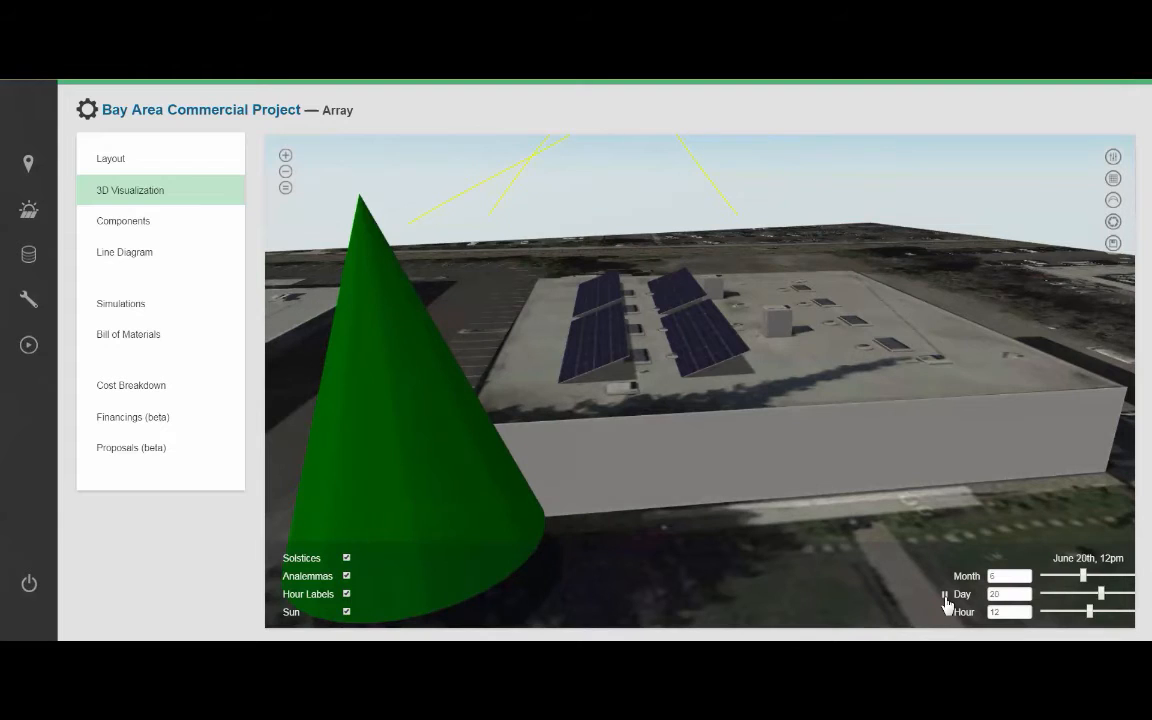
{"action": "left_click", "coordinate": [945, 595]}
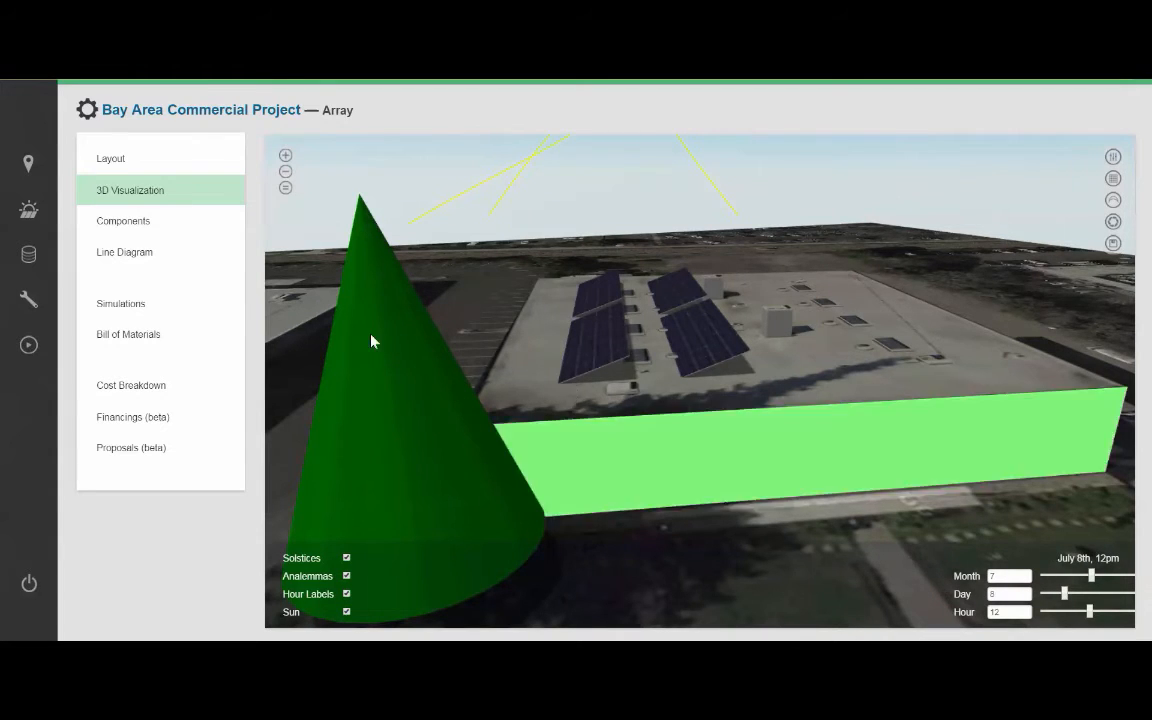
Run the PVWatts simulation for the design
{"action": "left_click", "coordinate": [144, 306]}
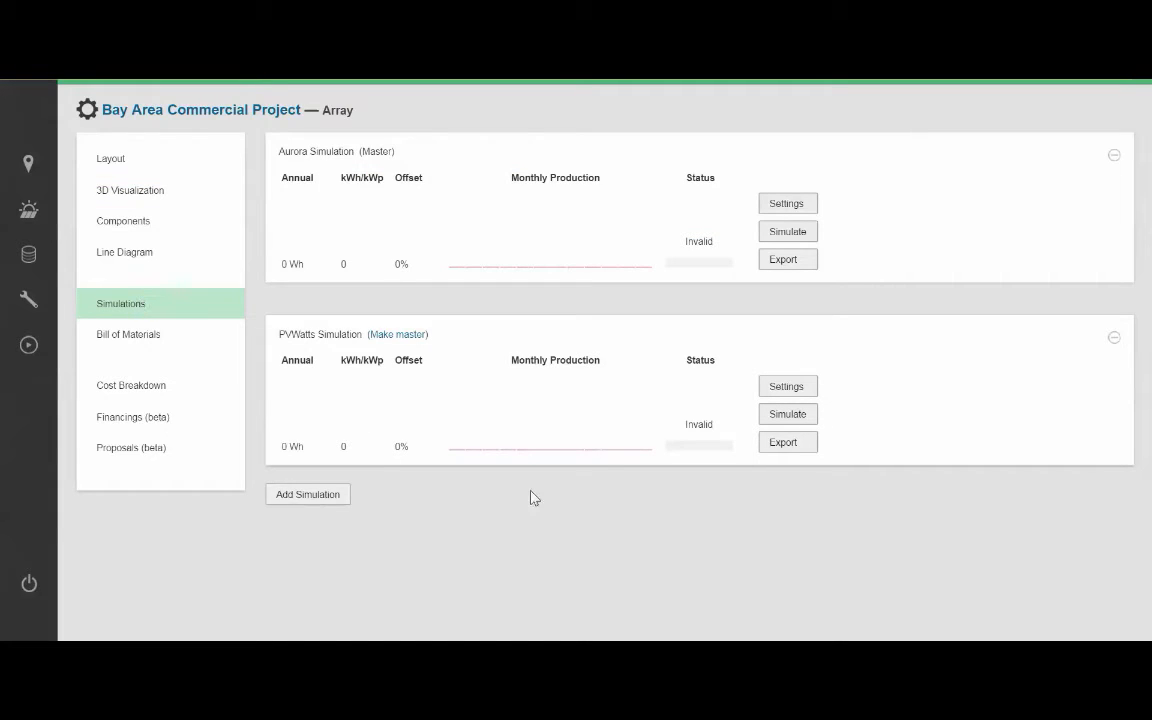
{"action": "left_click", "coordinate": [788, 415]}
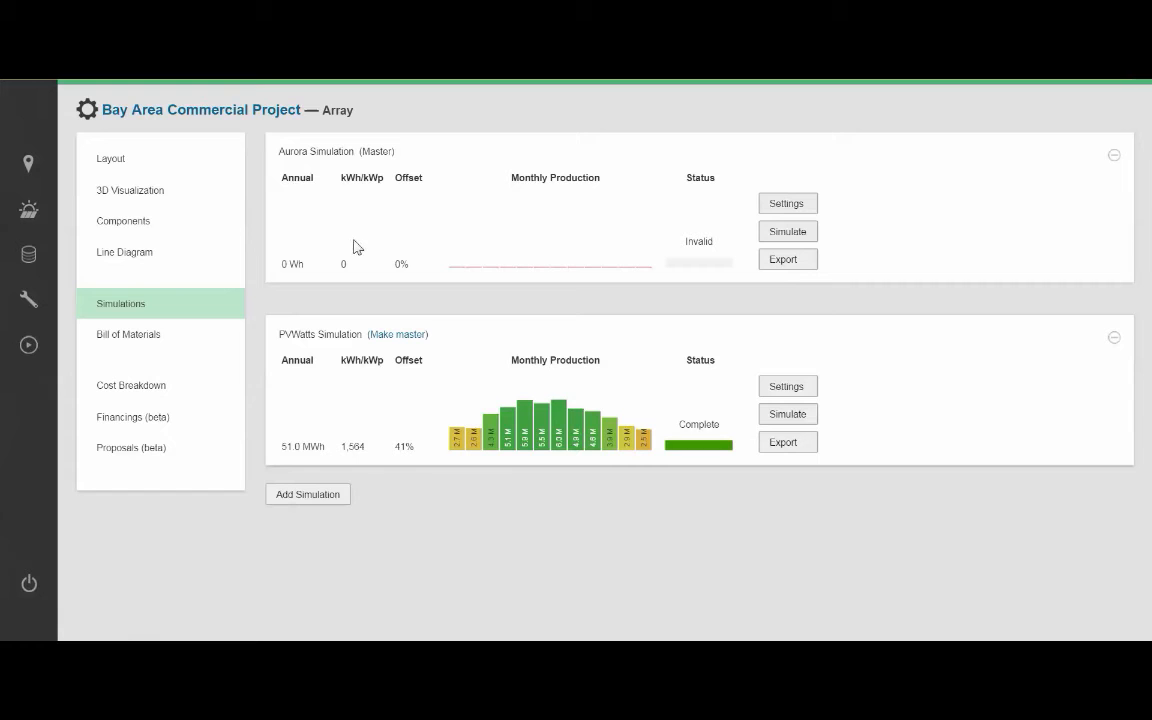
Place an STP 15000TL-US-10 [15.0 kW] inverter in the layout, in the gap between the left and right arrays
{"action": "left_click", "coordinate": [173, 163]}
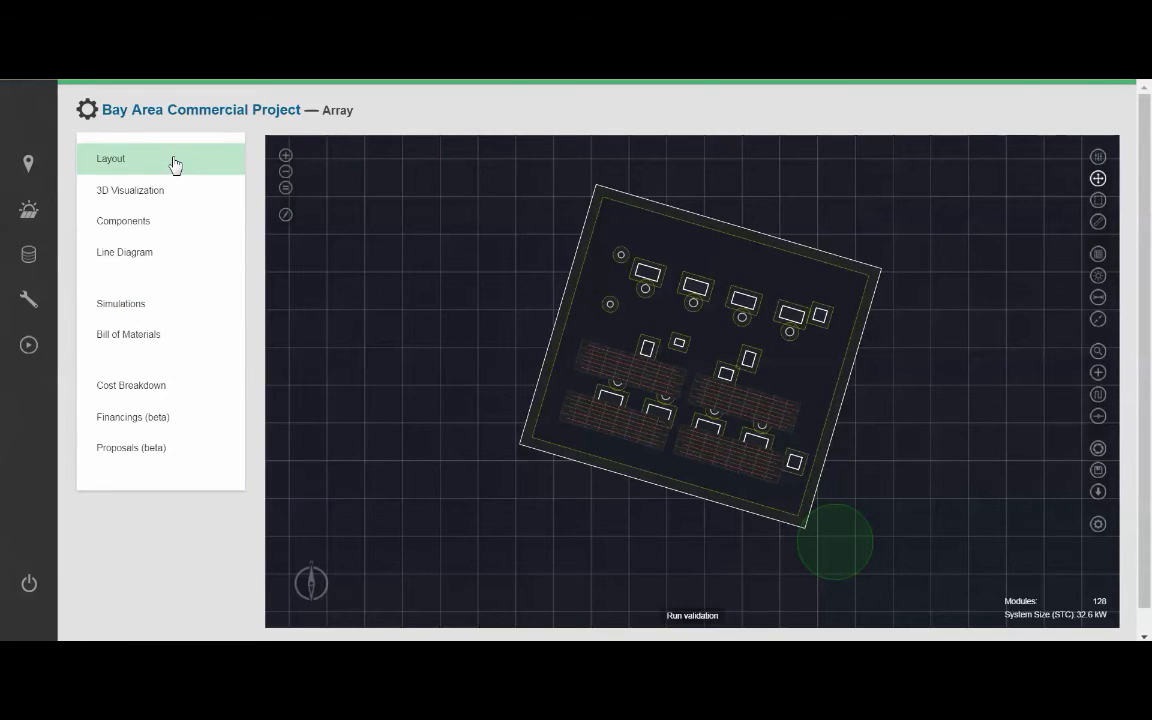
{"action": "scroll", "coordinate": [660, 476], "scroll_direction": "up", "scroll_amount": 5}
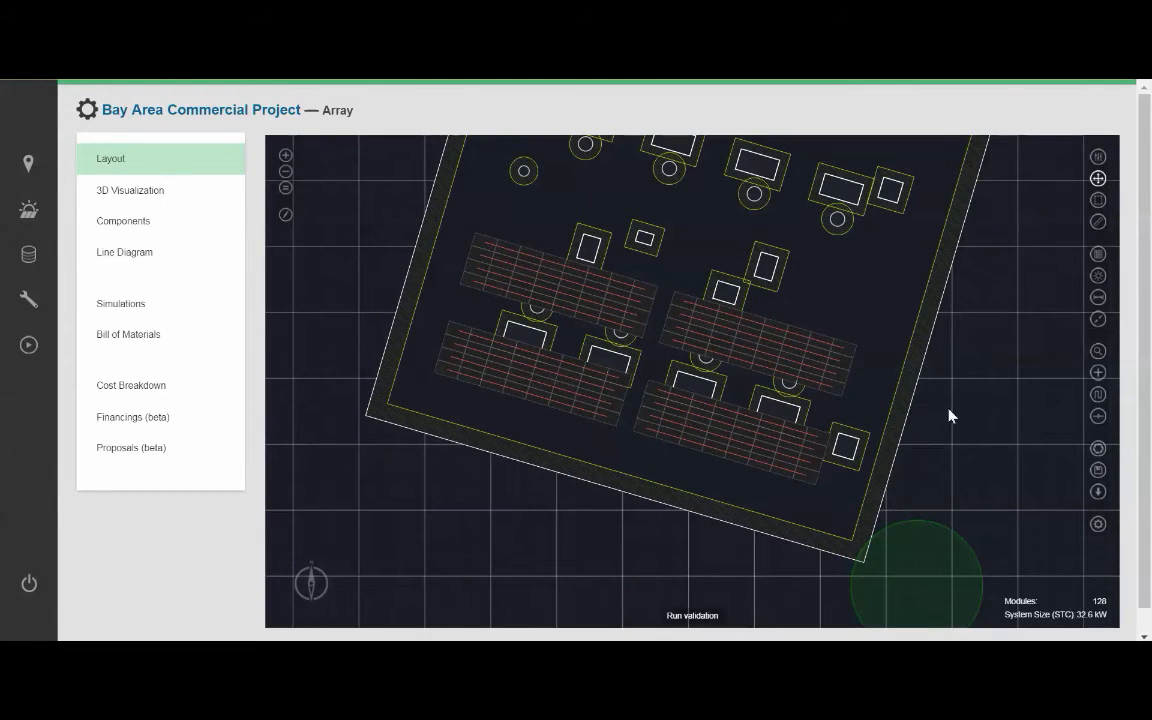
{"action": "left_click", "coordinate": [1097, 374]}
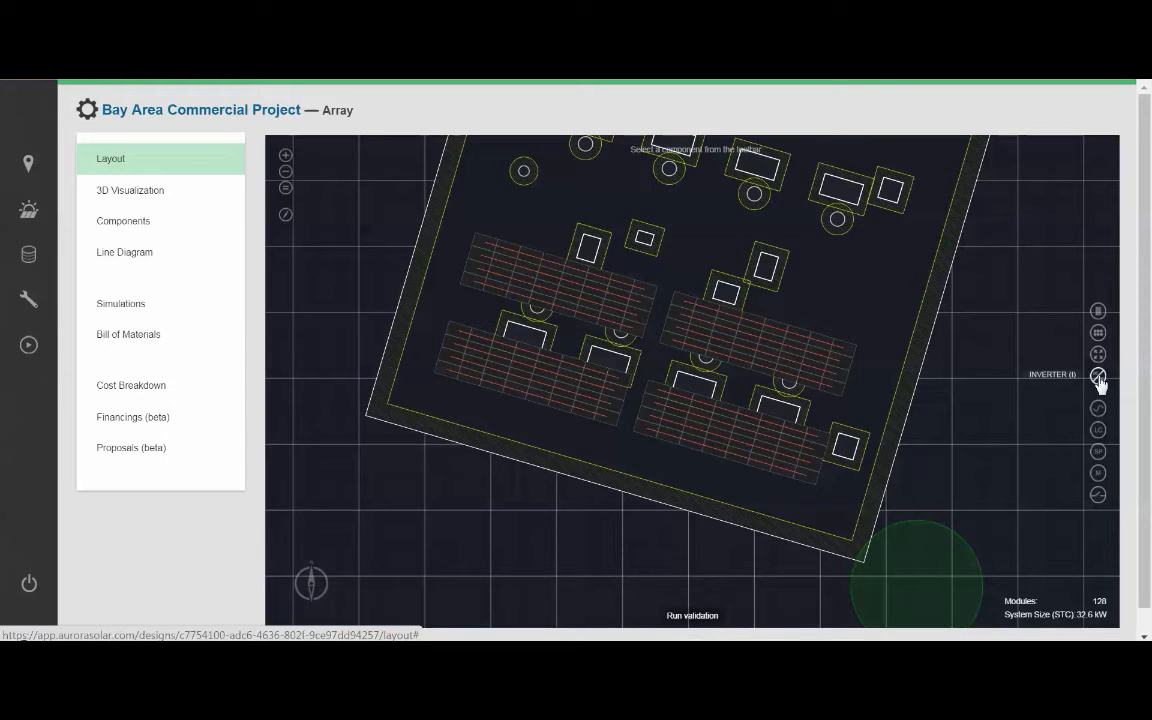
{"action": "left_click", "coordinate": [1098, 378]}
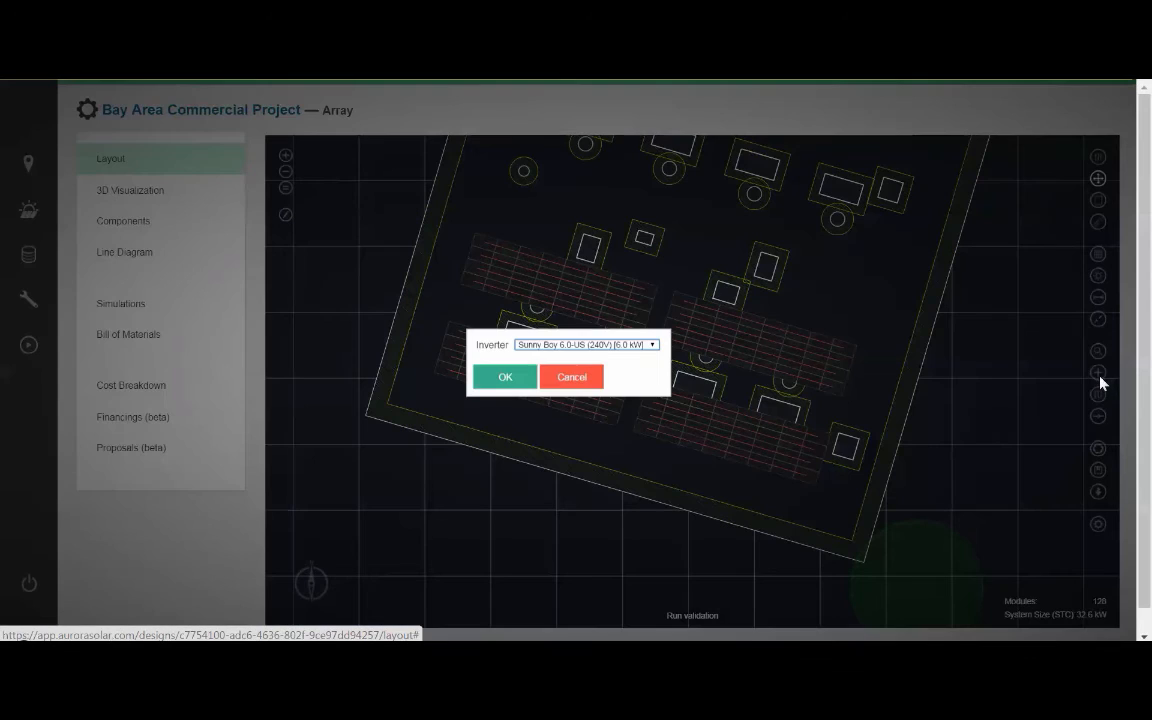
{"action": "left_click", "coordinate": [590, 345]}
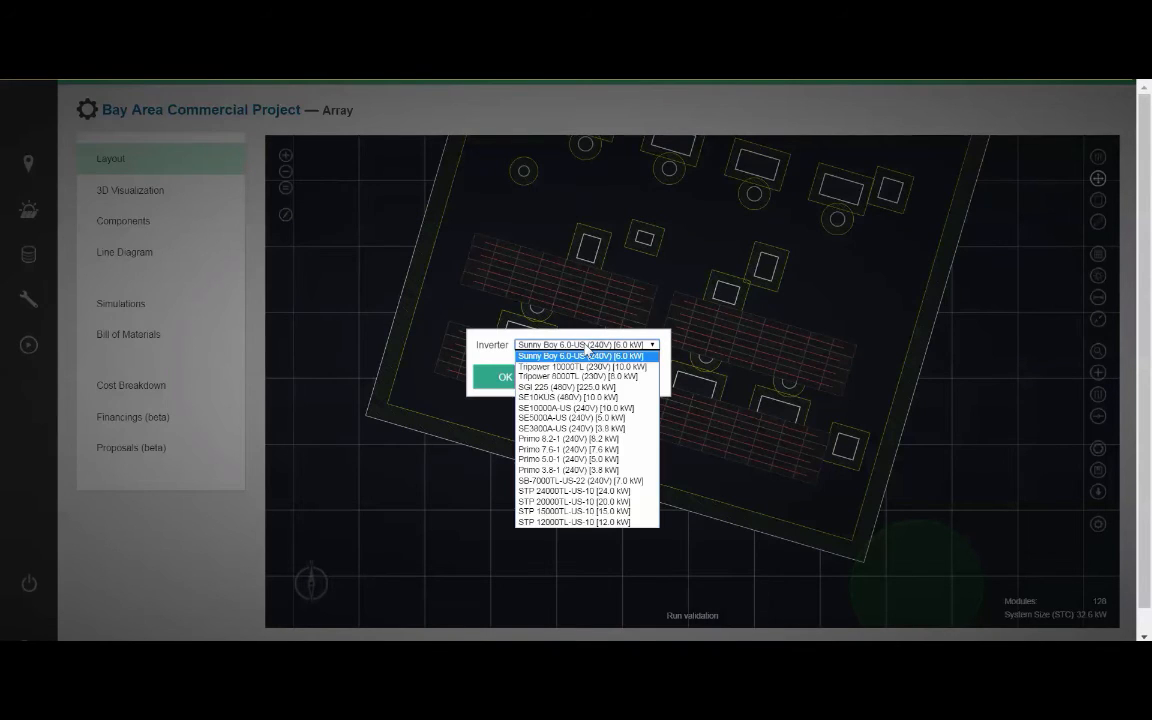
{"action": "left_click", "coordinate": [574, 511]}
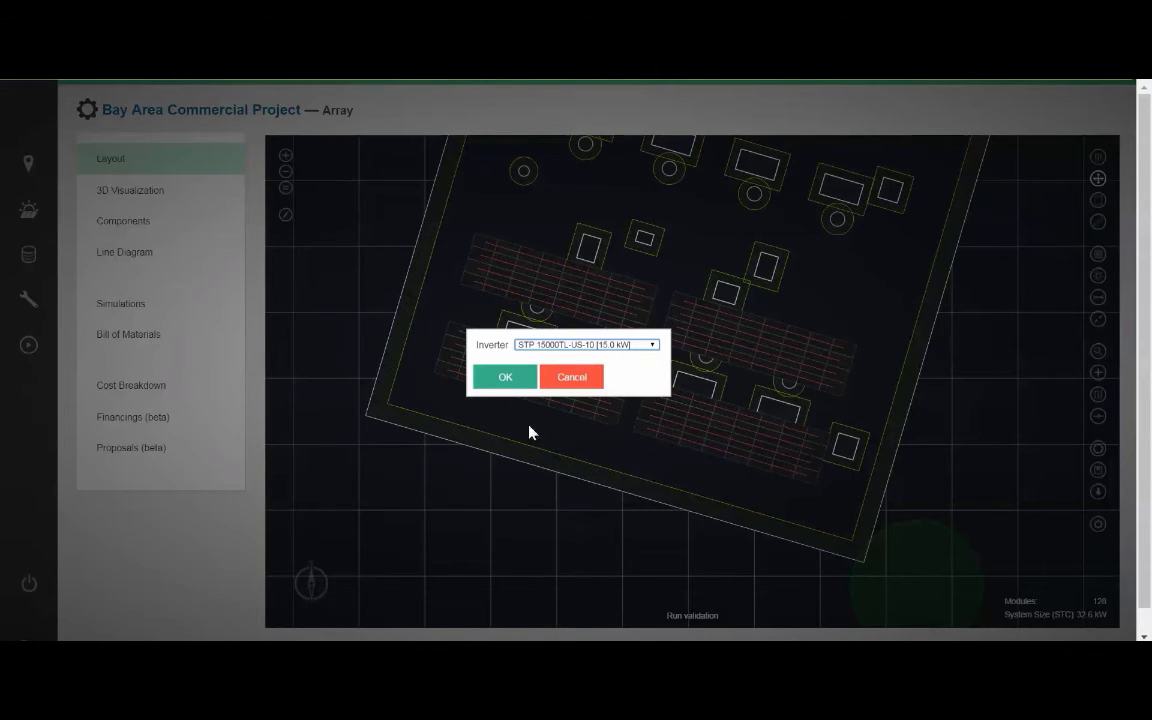
{"action": "left_click", "coordinate": [505, 378]}
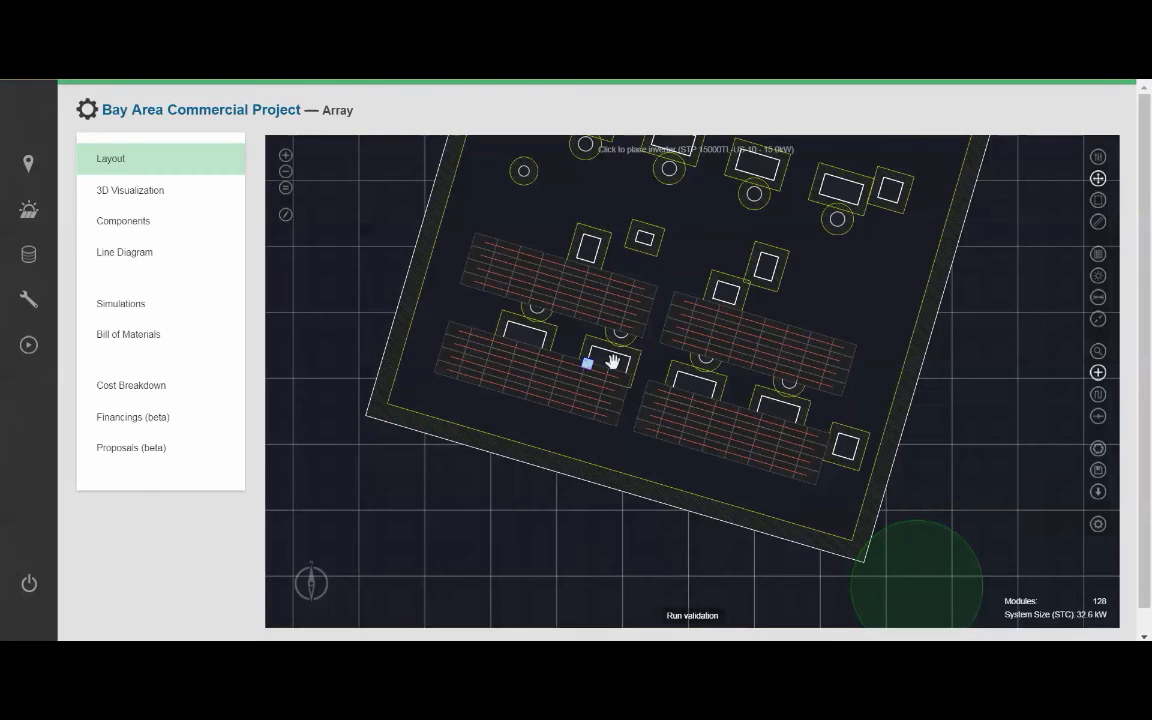
{"action": "scroll", "coordinate": [645, 390], "scroll_direction": "up", "scroll_amount": 3}
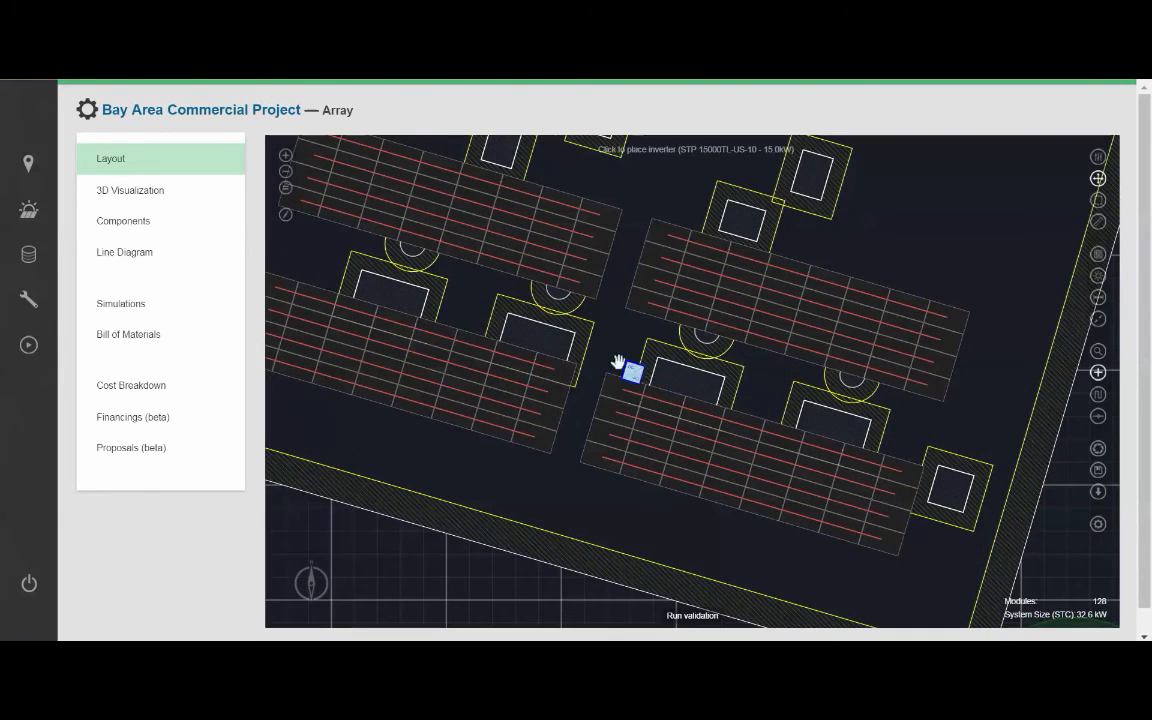
{"action": "left_click", "coordinate": [595, 355]}
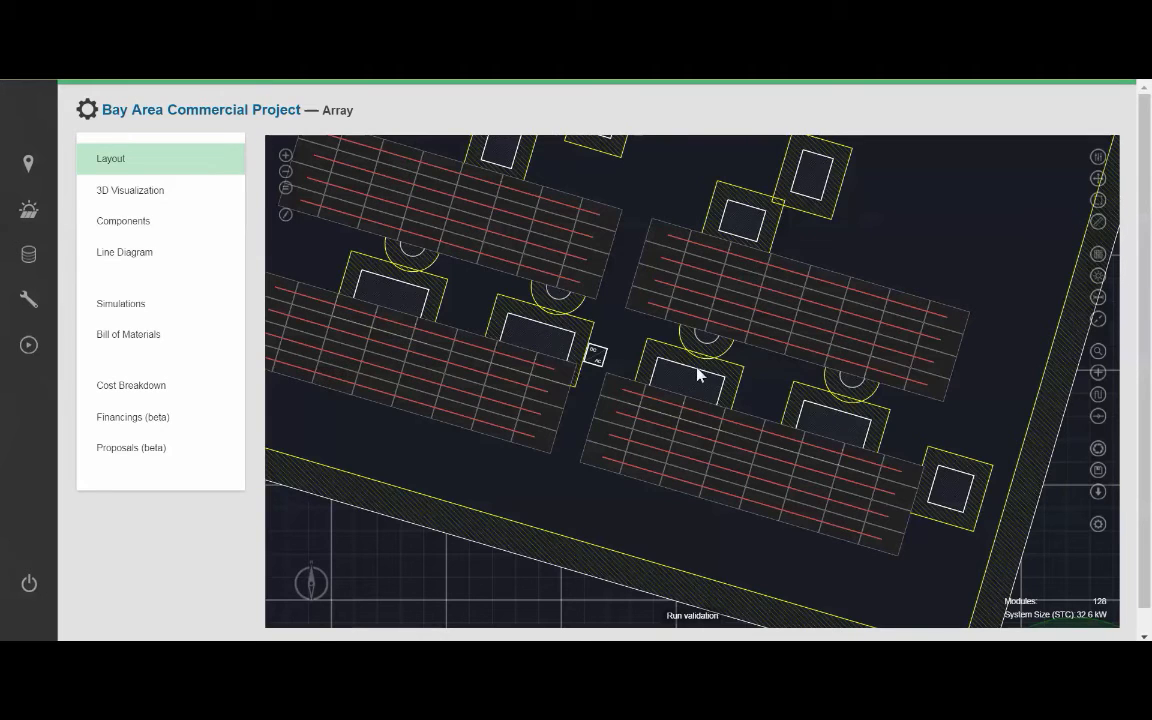
Connect the four horizontal strings of the lower-left array to the inverter
{"action": "left_click", "coordinate": [1098, 418]}
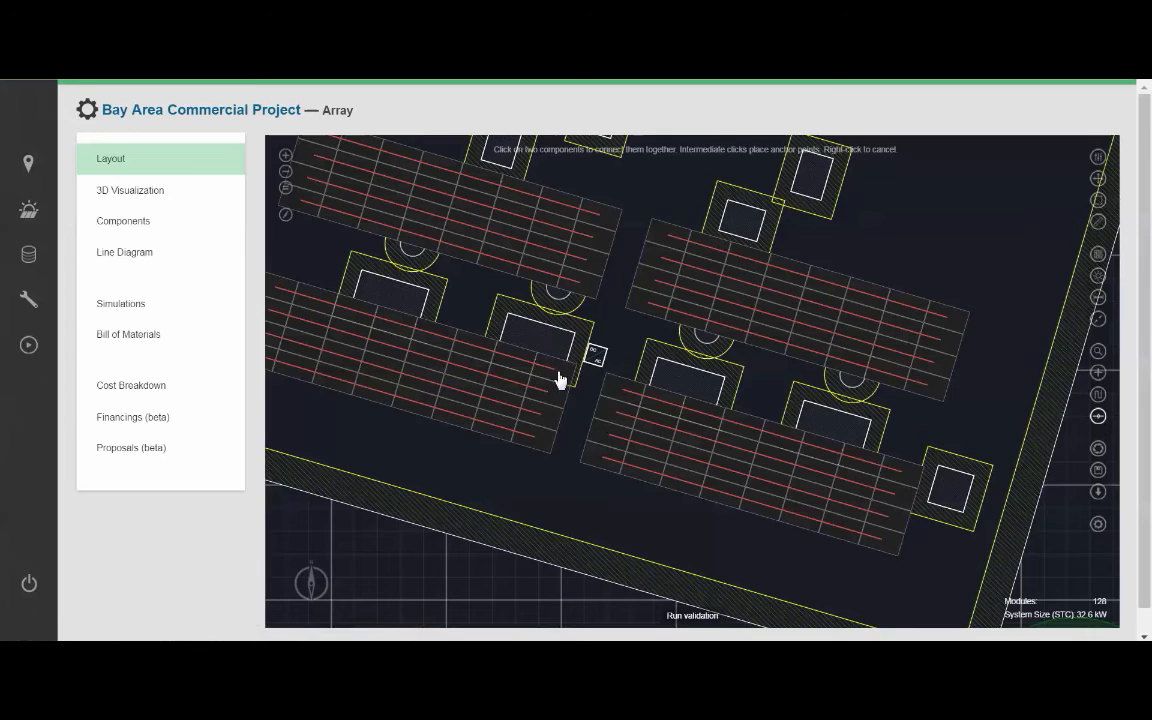
{"action": "left_click", "coordinate": [596, 358]}
{"action": "left_click", "coordinate": [556, 398]}
{"action": "left_click", "coordinate": [548, 420]}
{"action": "left_click", "coordinate": [594, 358]}
{"action": "left_click", "coordinate": [547, 440]}
{"action": "left_click", "coordinate": [547, 440]}
Restring the lower-right array into four U-shaped strings, each running across two adjacent module columns
{"action": "left_click", "coordinate": [1097, 396]}
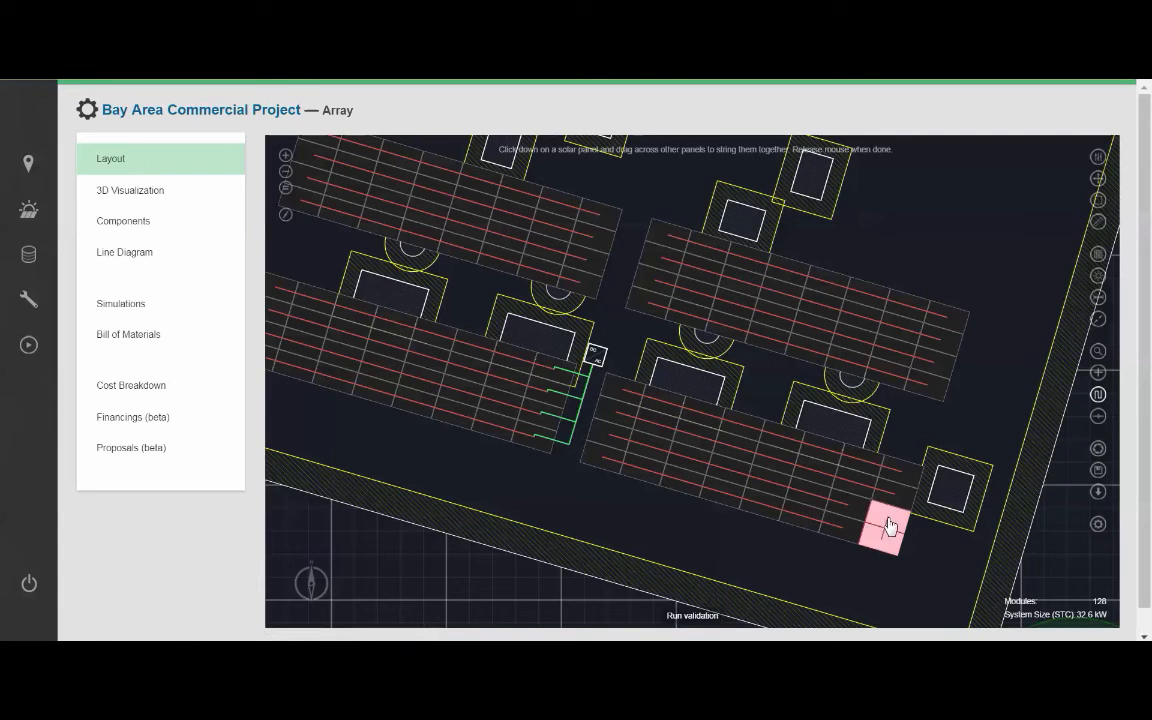
{"action": "mouse_move", "coordinate": [890, 525]}
{"action": "left_mouse_down"}
{"action": "mouse_move", "coordinate": [902, 483]}
{"action": "mouse_move", "coordinate": [872, 468]}
{"action": "mouse_move", "coordinate": [843, 535]}
{"action": "left_mouse_up"}
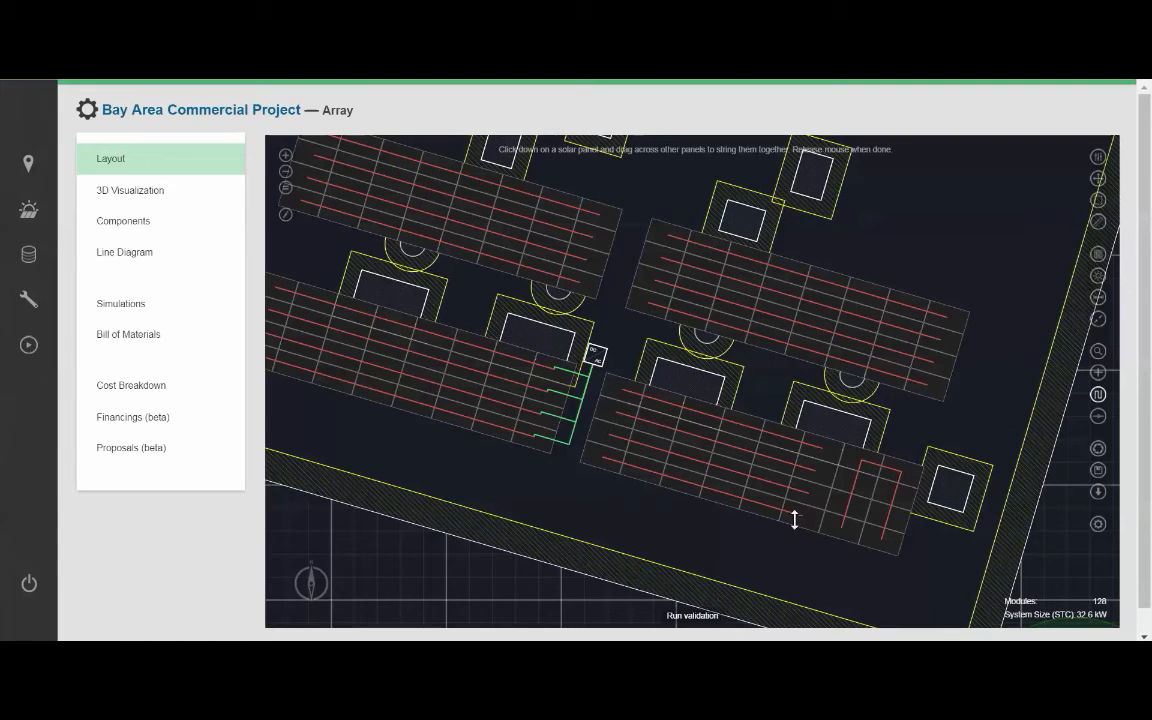
{"action": "mouse_move", "coordinate": [805, 524]}
{"action": "left_mouse_down"}
{"action": "mouse_move", "coordinate": [817, 462]}
{"action": "mouse_move", "coordinate": [776, 458]}
{"action": "mouse_move", "coordinate": [763, 510]}
{"action": "mouse_move", "coordinate": [720, 500]}
{"action": "mouse_move", "coordinate": [735, 440]}
{"action": "mouse_move", "coordinate": [718, 430]}
{"action": "mouse_move", "coordinate": [686, 483]}
{"action": "mouse_move", "coordinate": [643, 468]}
{"action": "mouse_move", "coordinate": [658, 417]}
{"action": "mouse_move", "coordinate": [645, 403]}
{"action": "mouse_move", "coordinate": [627, 404]}
{"action": "mouse_move", "coordinate": [608, 463]}
{"action": "left_mouse_up"}
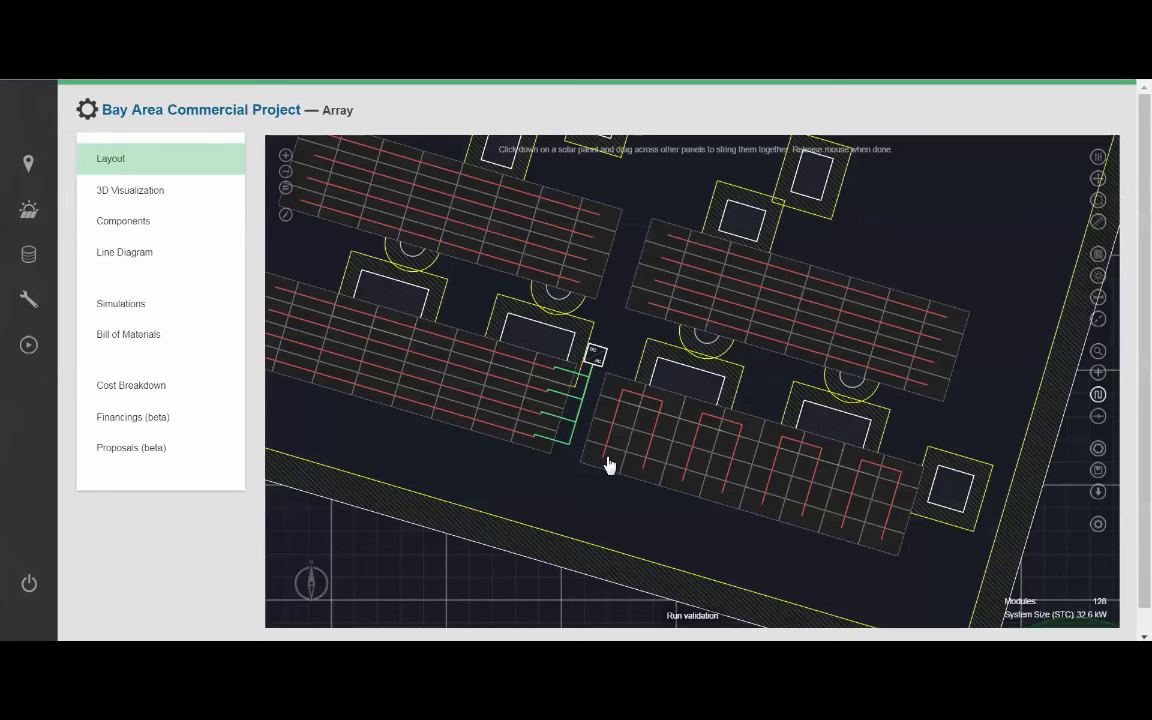
Connect the four U-shaped strings of the lower-right array to the inverter
{"action": "key", "text": "c"}
{"action": "left_click", "coordinate": [606, 455]}
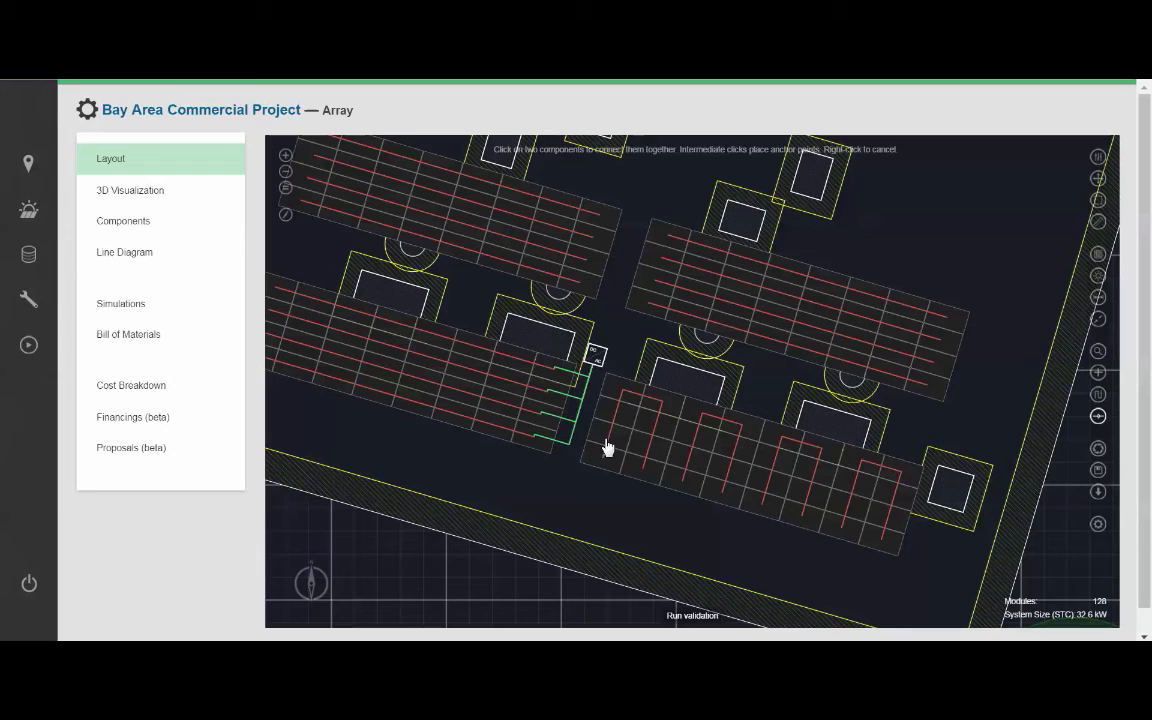
{"action": "left_click", "coordinate": [597, 363]}
{"action": "left_click", "coordinate": [684, 493]}
{"action": "left_click", "coordinate": [597, 364]}
{"action": "left_click", "coordinate": [752, 507]}
{"action": "left_click", "coordinate": [597, 364]}
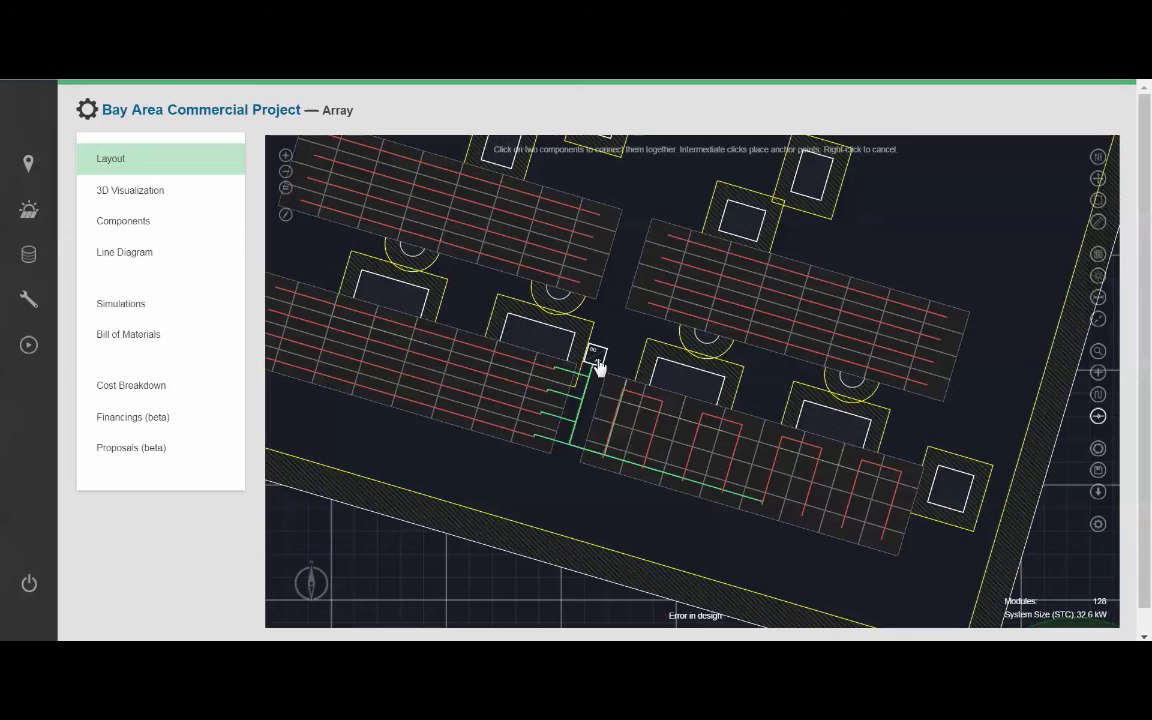
{"action": "left_click", "coordinate": [843, 537]}
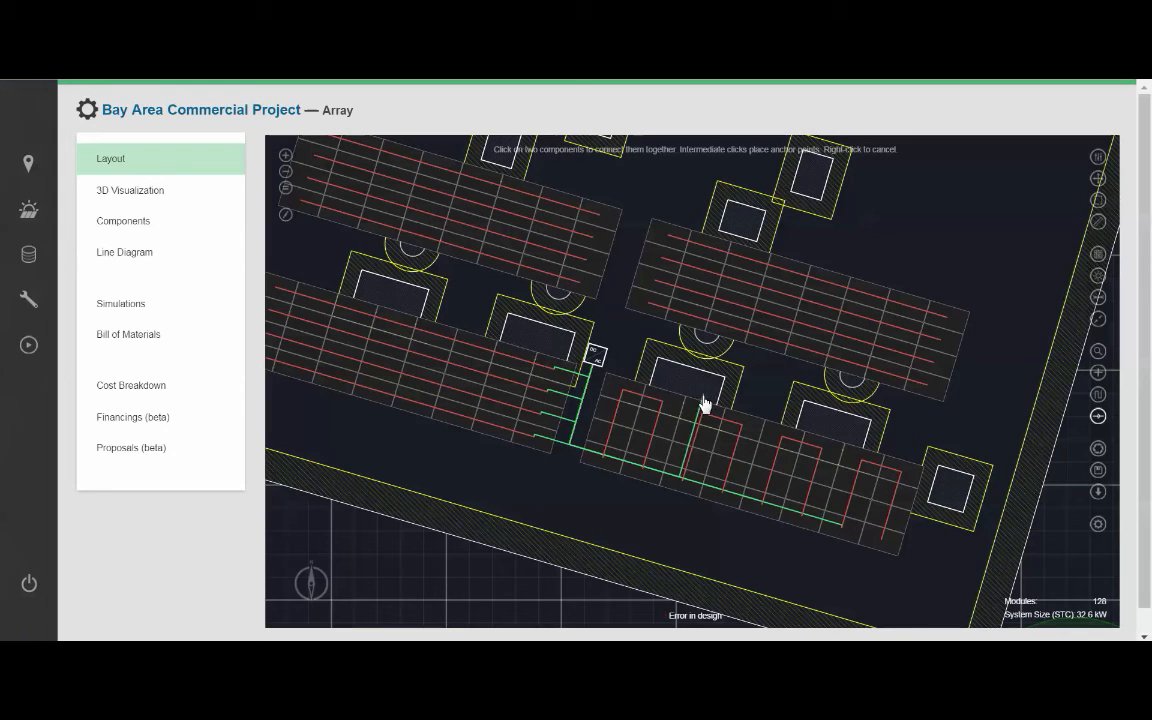
{"action": "left_click", "coordinate": [597, 360]}
Examine the validation report for design errors and close it
{"action": "left_click", "coordinate": [684, 617]}
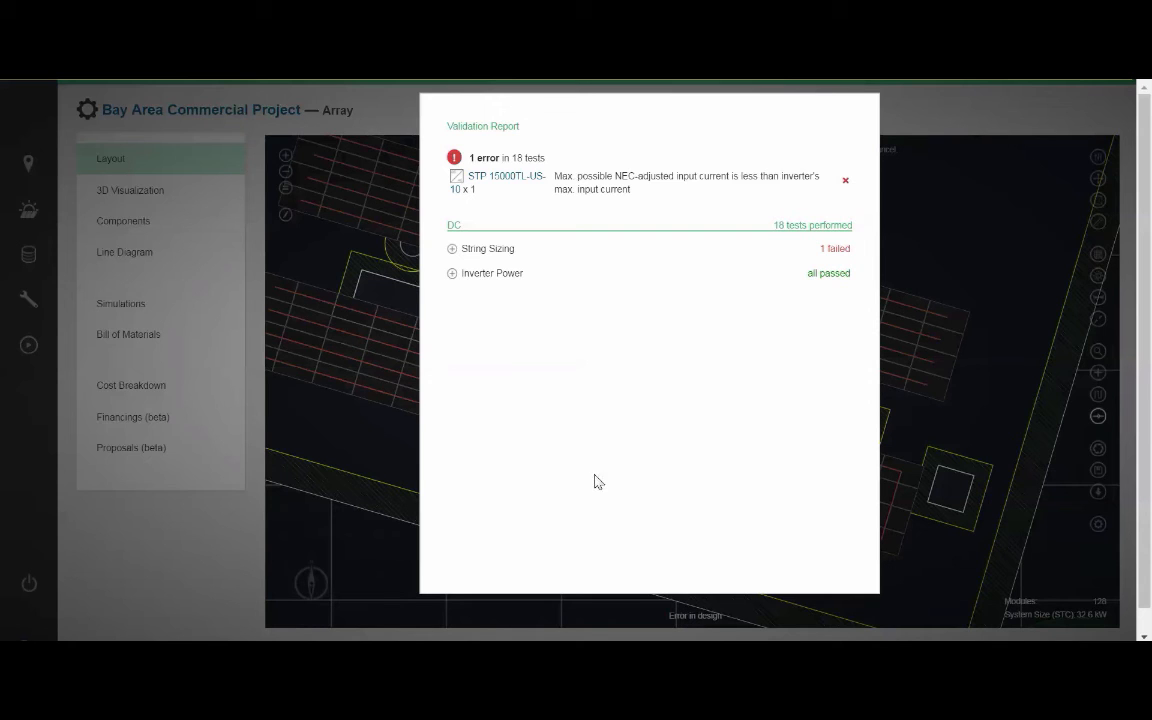
{"action": "left_click", "coordinate": [366, 458]}
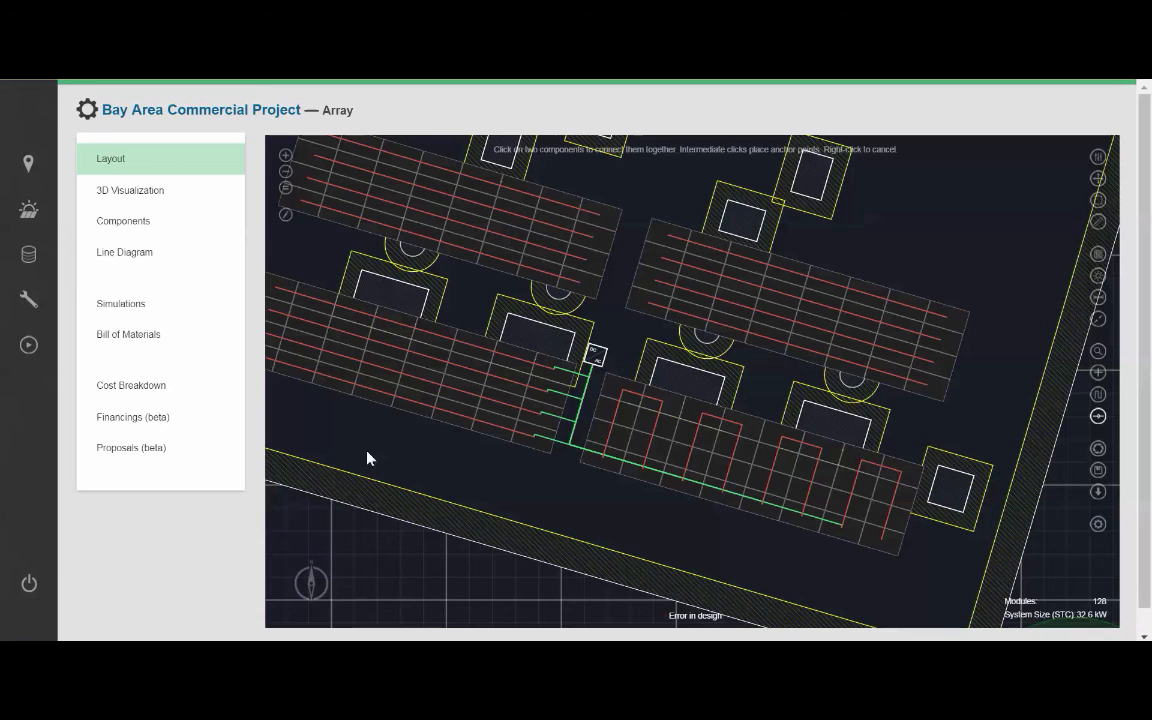
Delete the two upper arrays that are not connected to the inverter
{"action": "left_click_drag", "start_coordinate": [473, 463], "coordinate": [525, 515]}
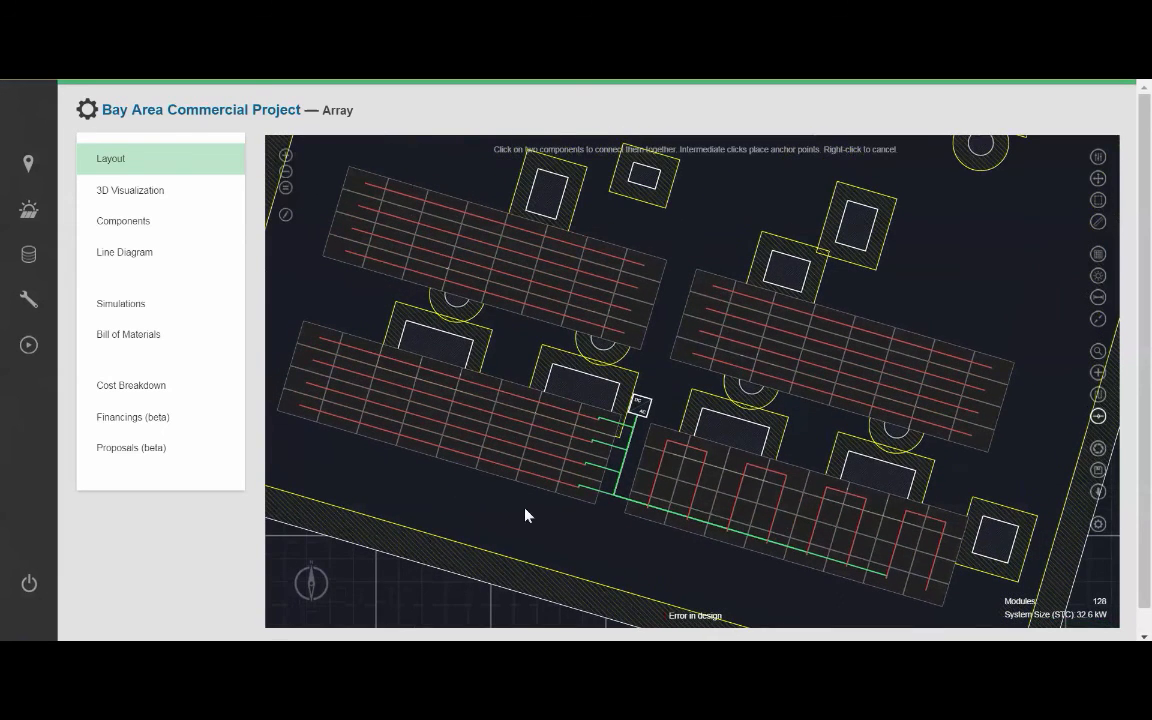
{"action": "right_click", "coordinate": [620, 217]}
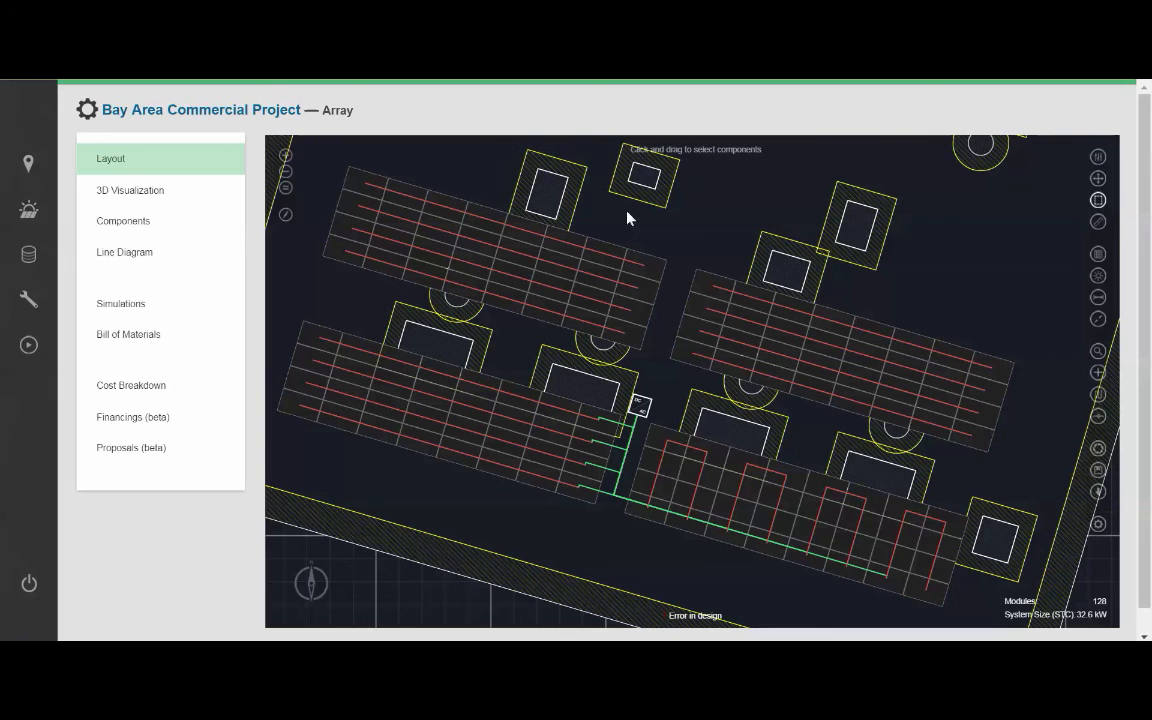
{"action": "left_click_drag", "start_coordinate": [641, 236], "coordinate": [717, 283]}
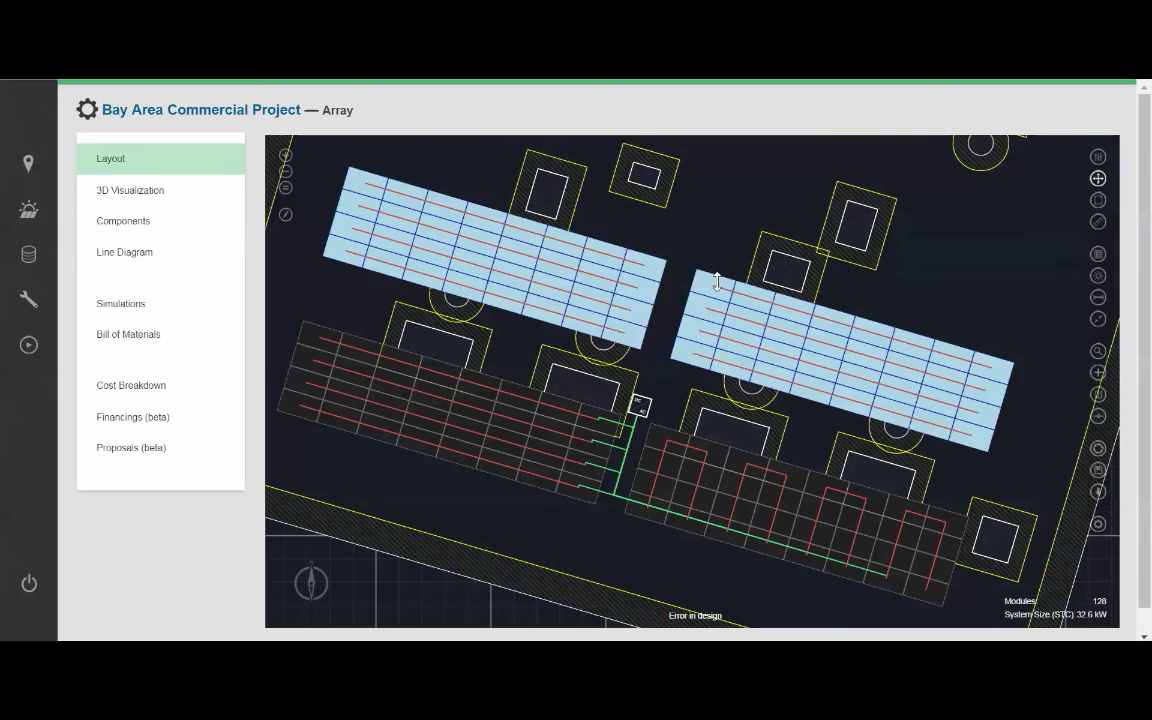
{"action": "key", "text": "Delete"}
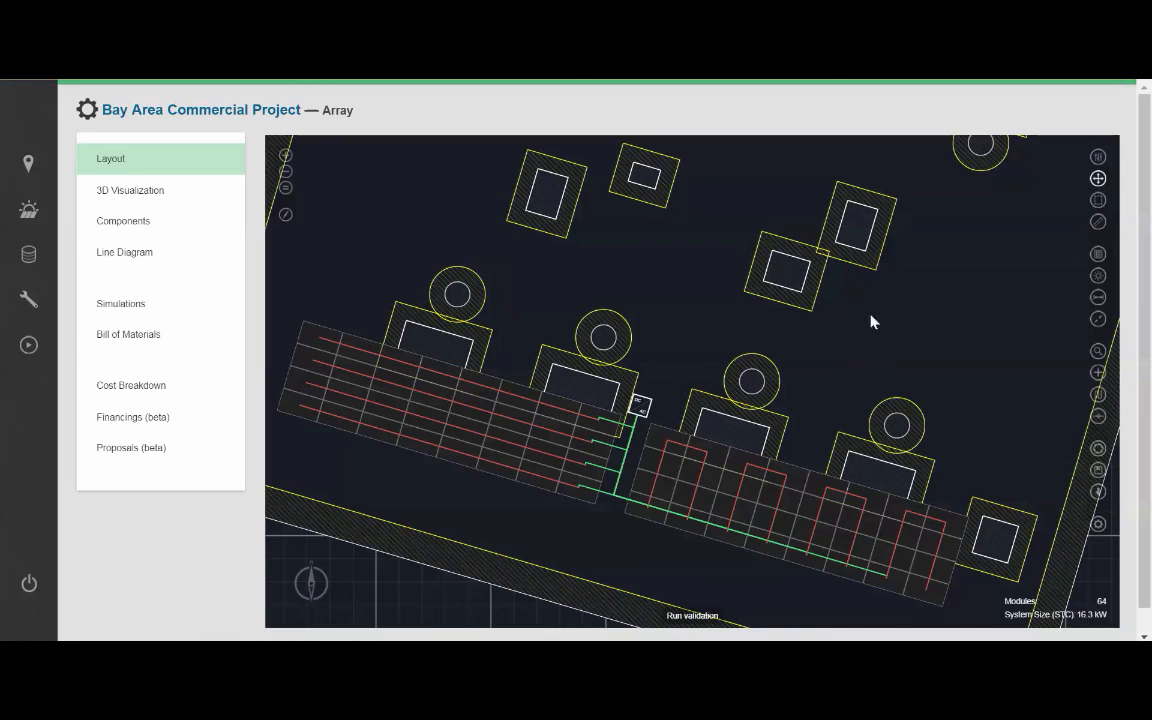
Run the Aurora performance simulation for the design
{"action": "left_click", "coordinate": [183, 310]}
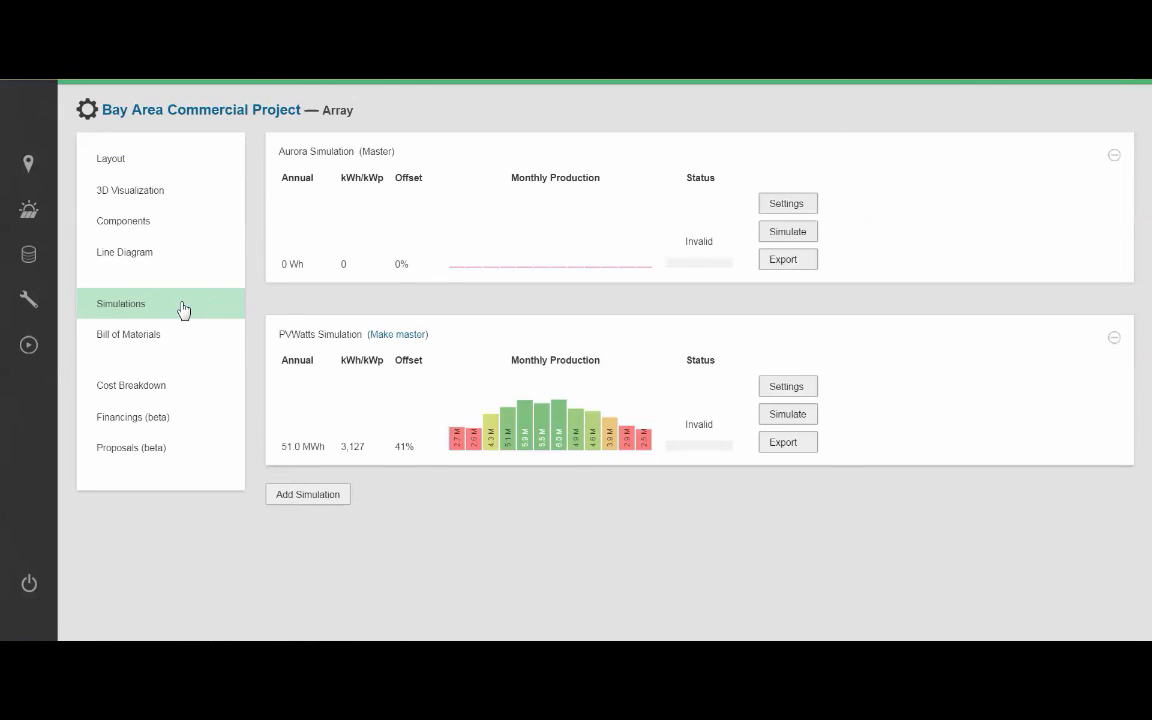
{"action": "left_click", "coordinate": [786, 232]}
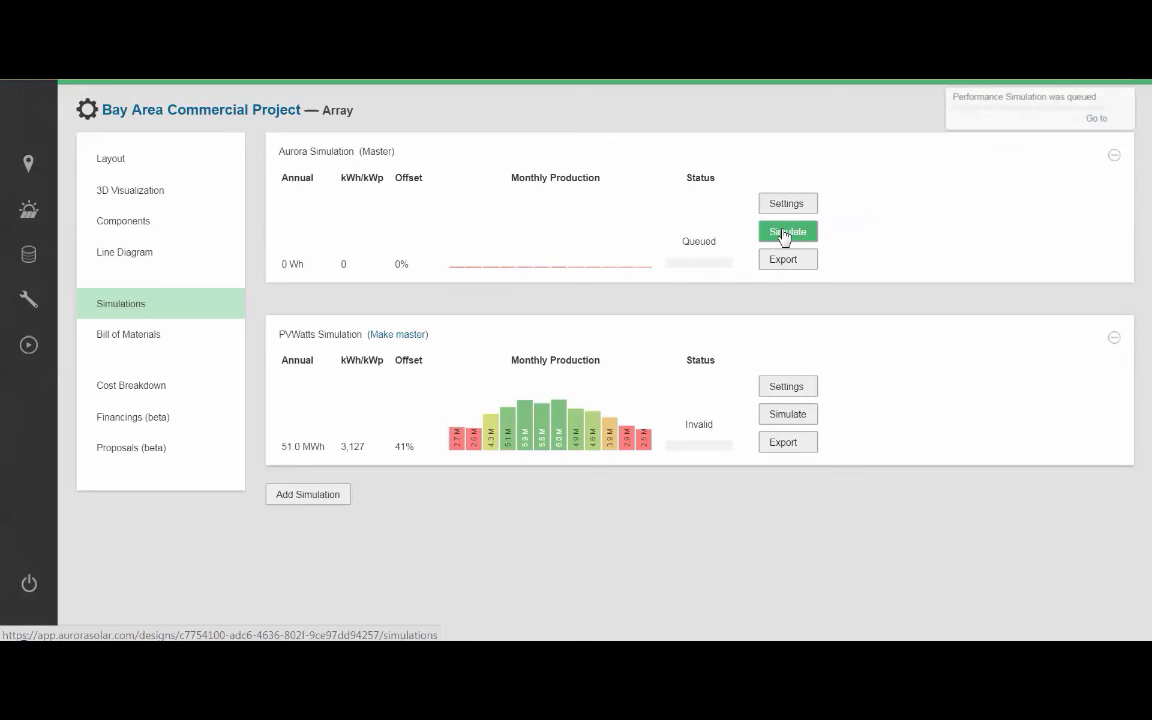